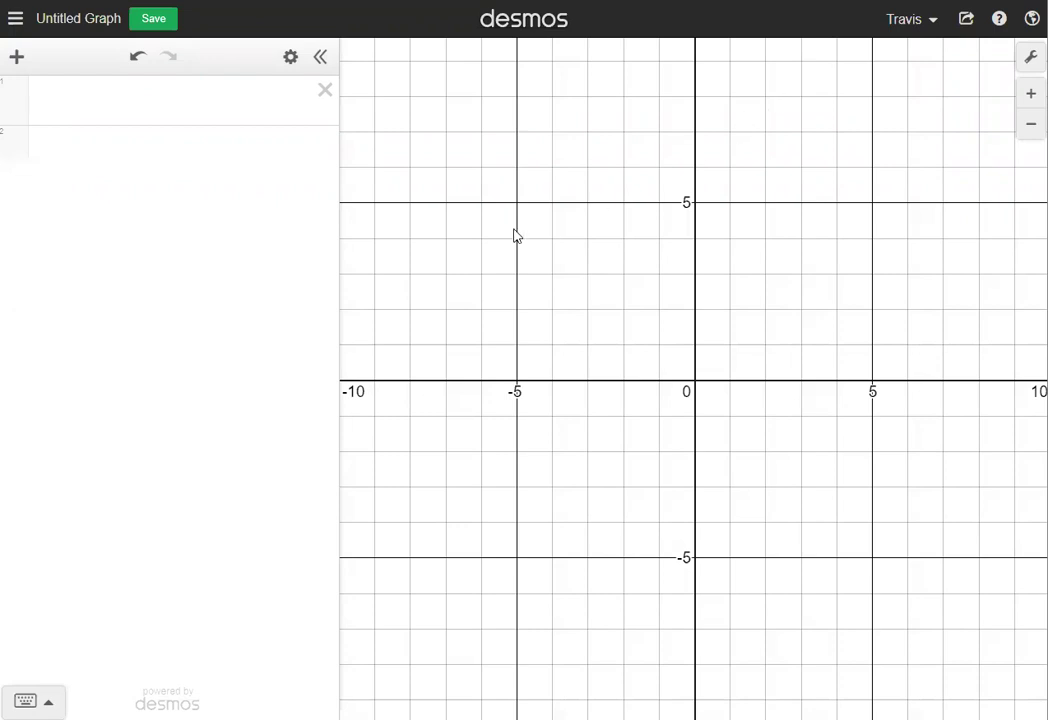
Define L₁ = [ ] as an empty list in the first expression, using the keypad's list brackets
{"action": "left_click", "coordinate": [101, 98]}
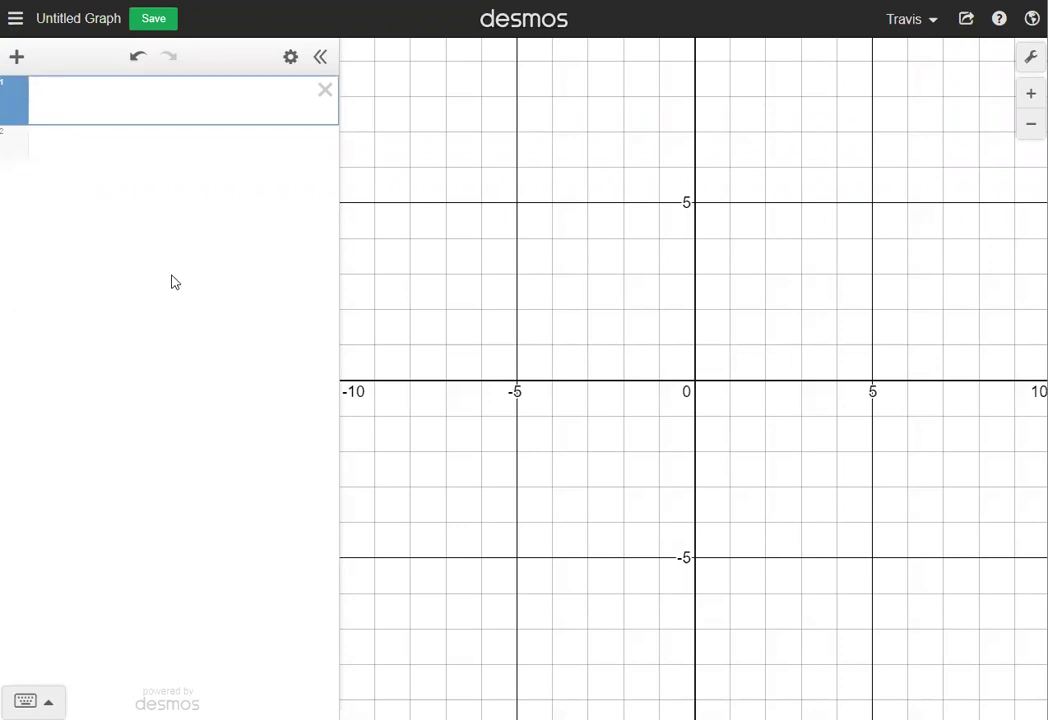
{"action": "type", "text": "L1"}
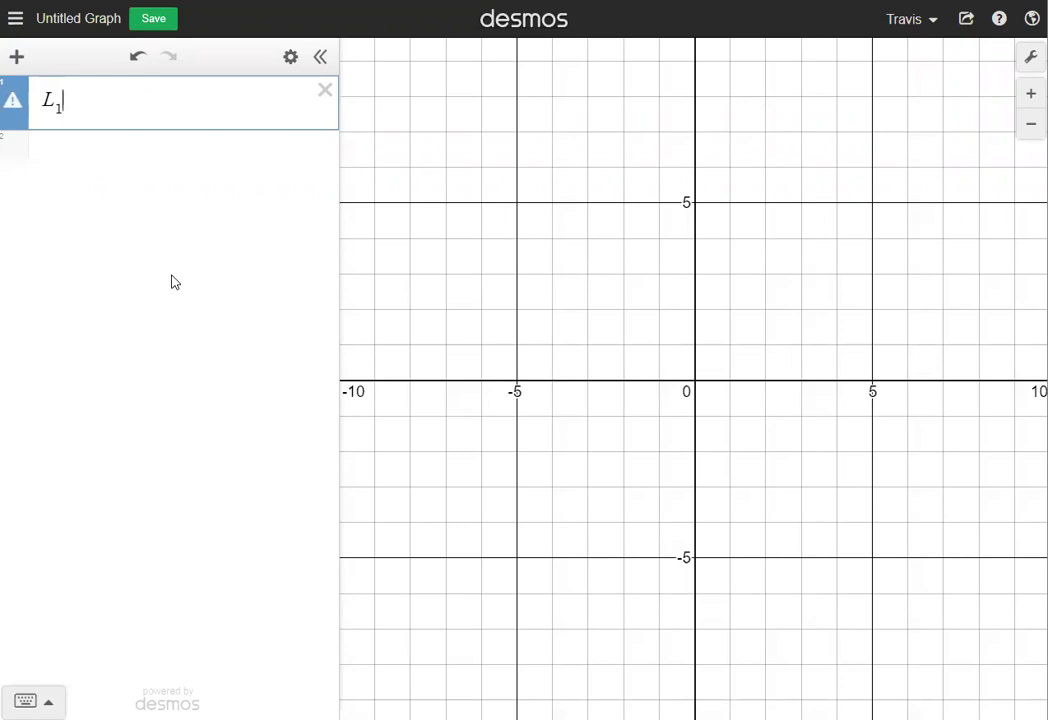
{"action": "type", "text": "="}
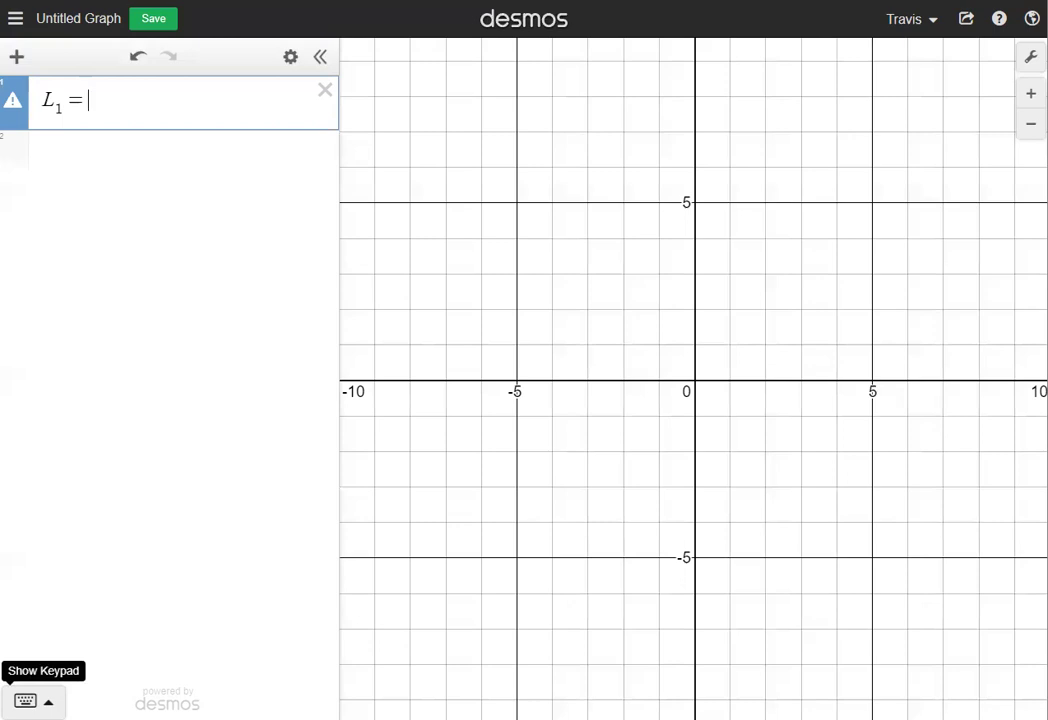
{"action": "left_click", "coordinate": [40, 697]}
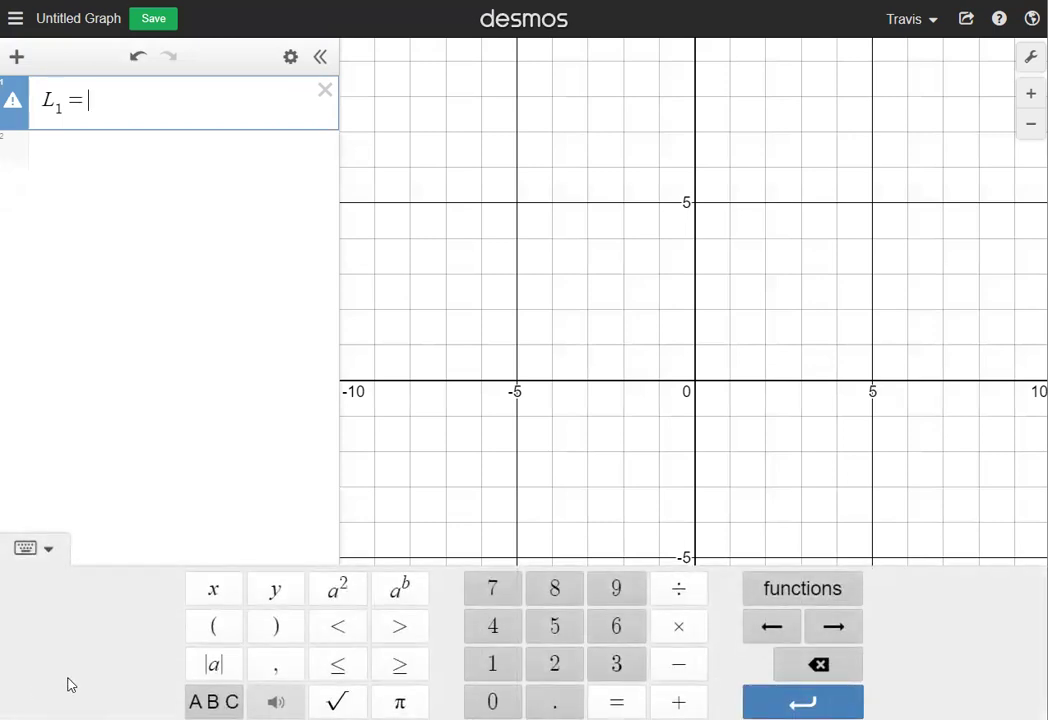
{"action": "left_click", "coordinate": [214, 701]}
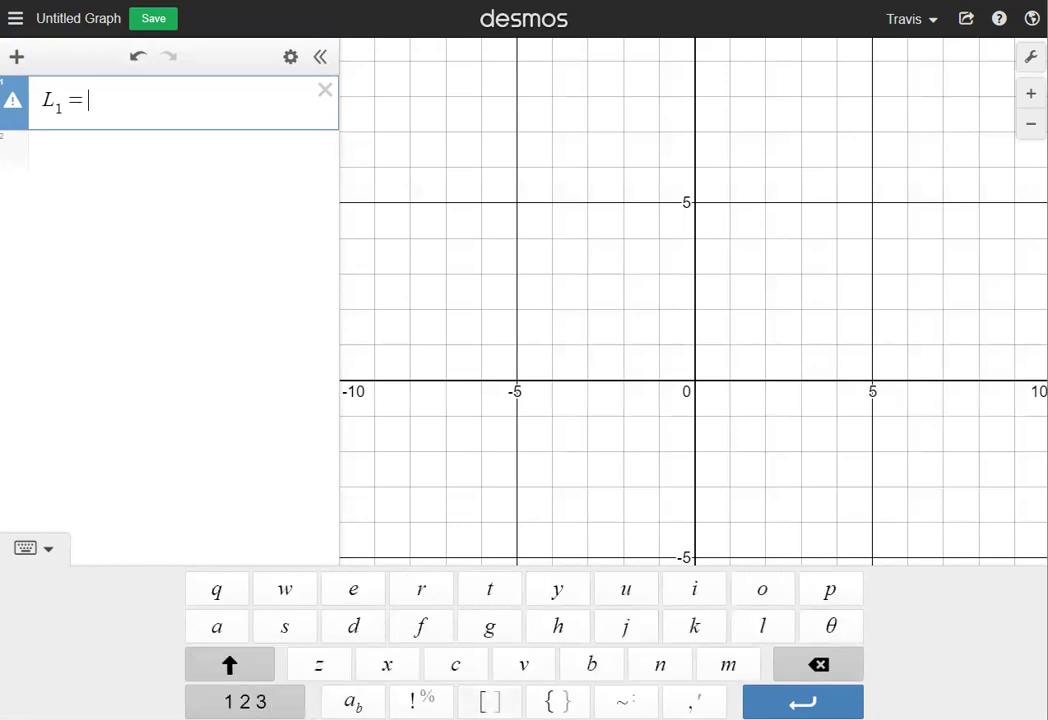
{"action": "left_click", "coordinate": [489, 701]}
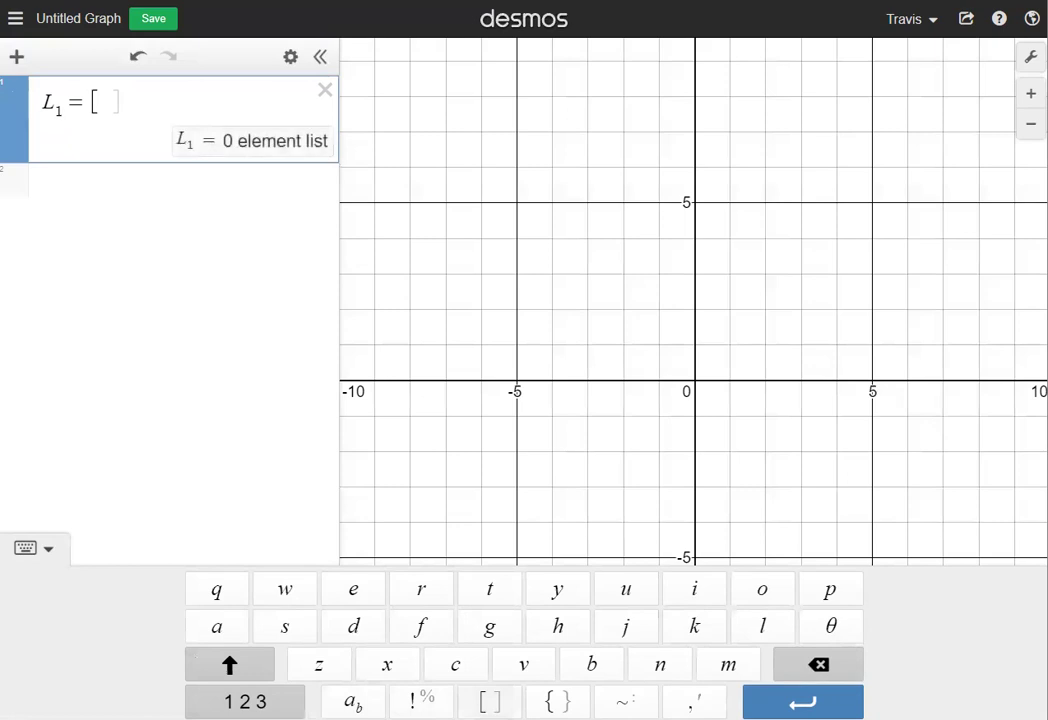
{"action": "left_click", "coordinate": [26, 550]}
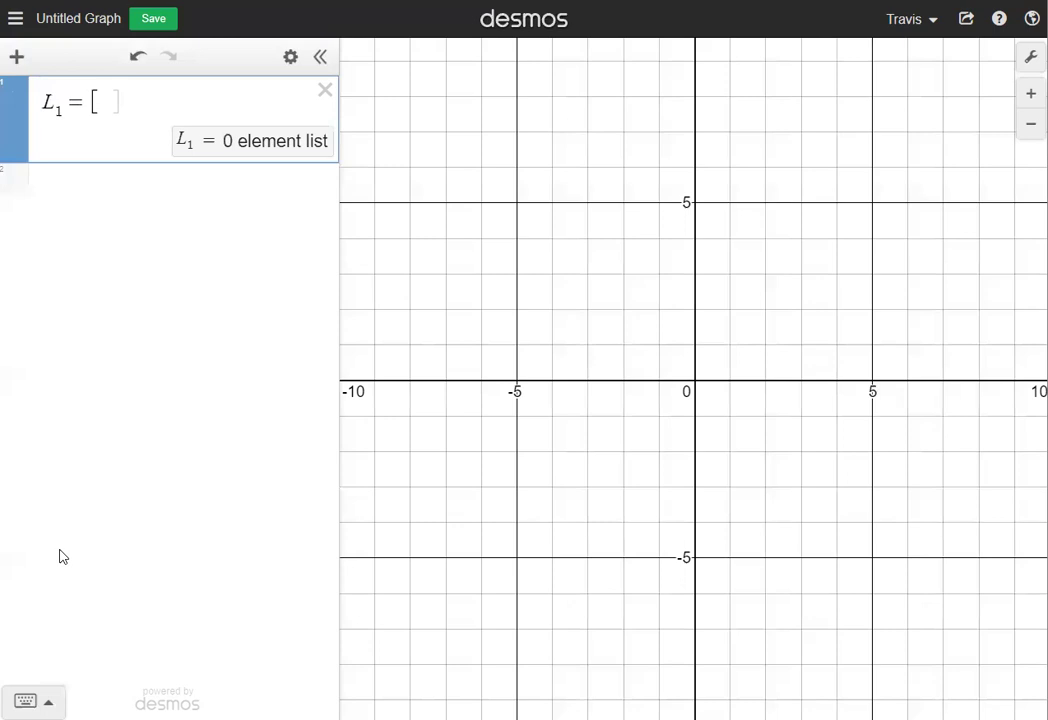
Fill L₁ with 24,25,28,31,32,33,34,34,38,41,45 and begin a second expression
{"action": "type", "text": "24,25,28,31,32,"}
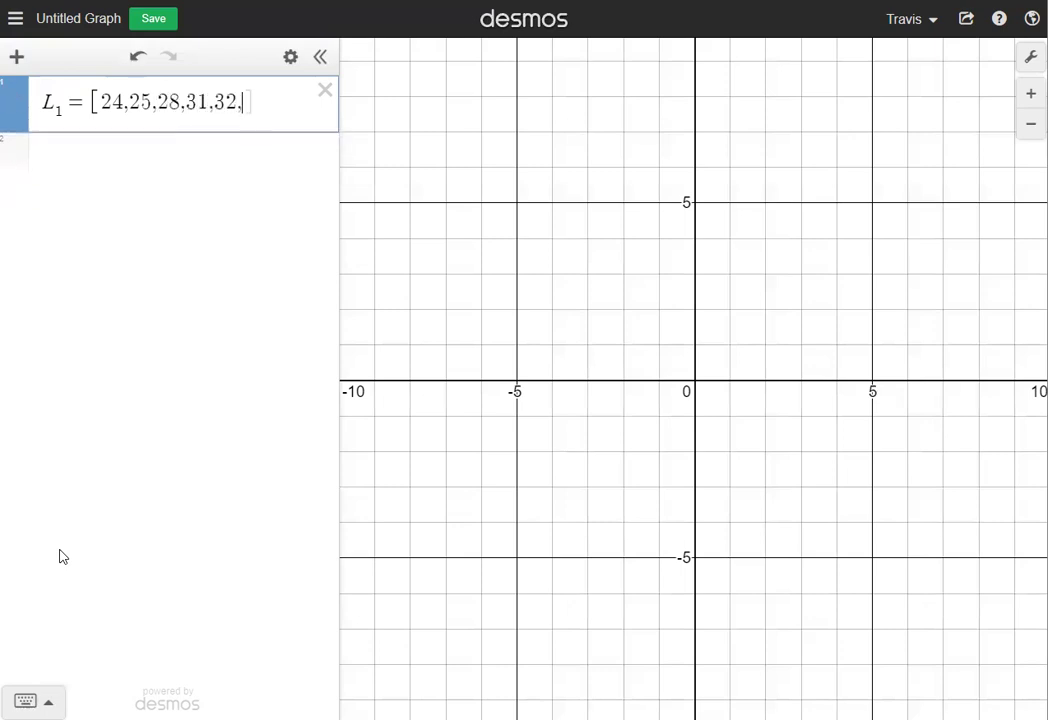
{"action": "type", "text": "33,34"}
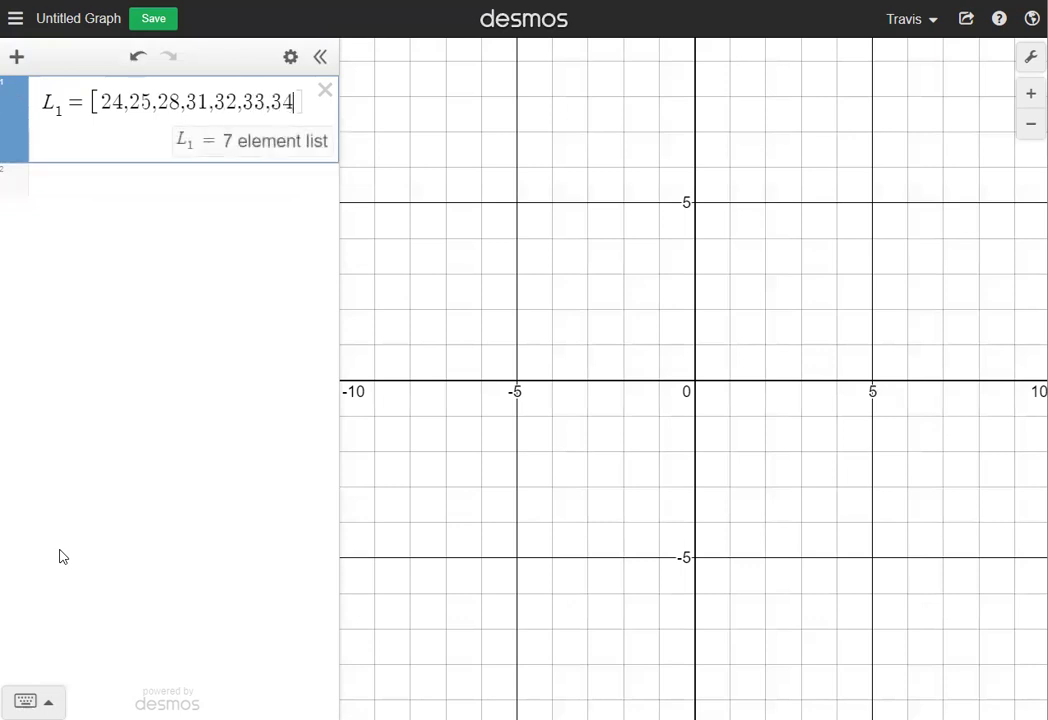
{"action": "type", "text": ",34,38,"}
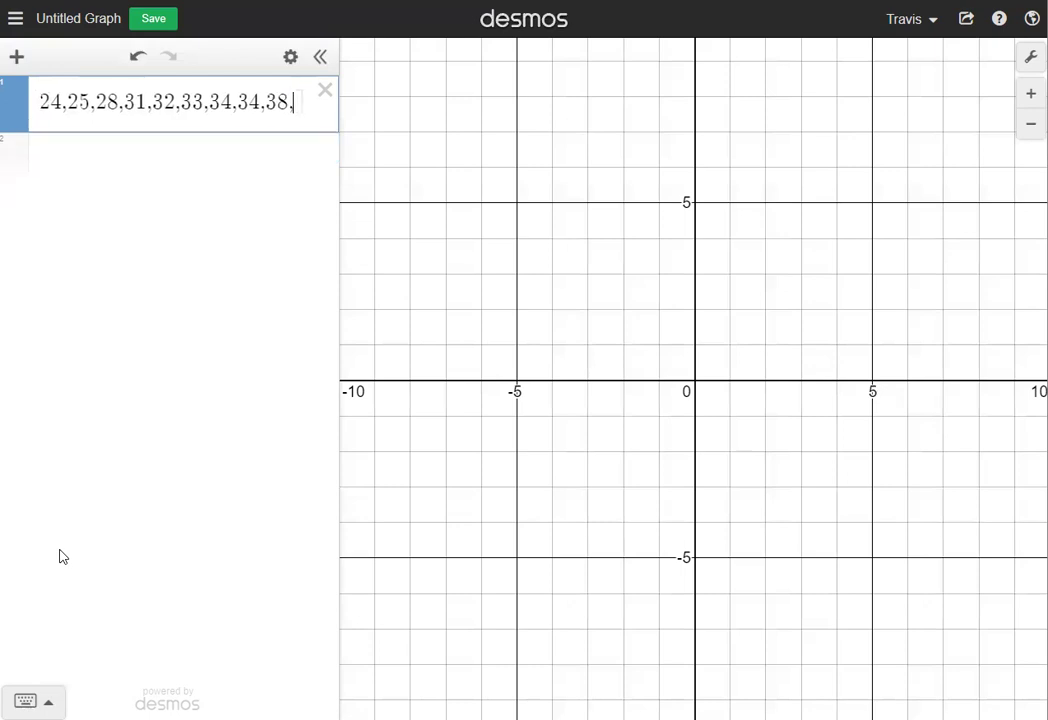
{"action": "type", "text": "41,"}
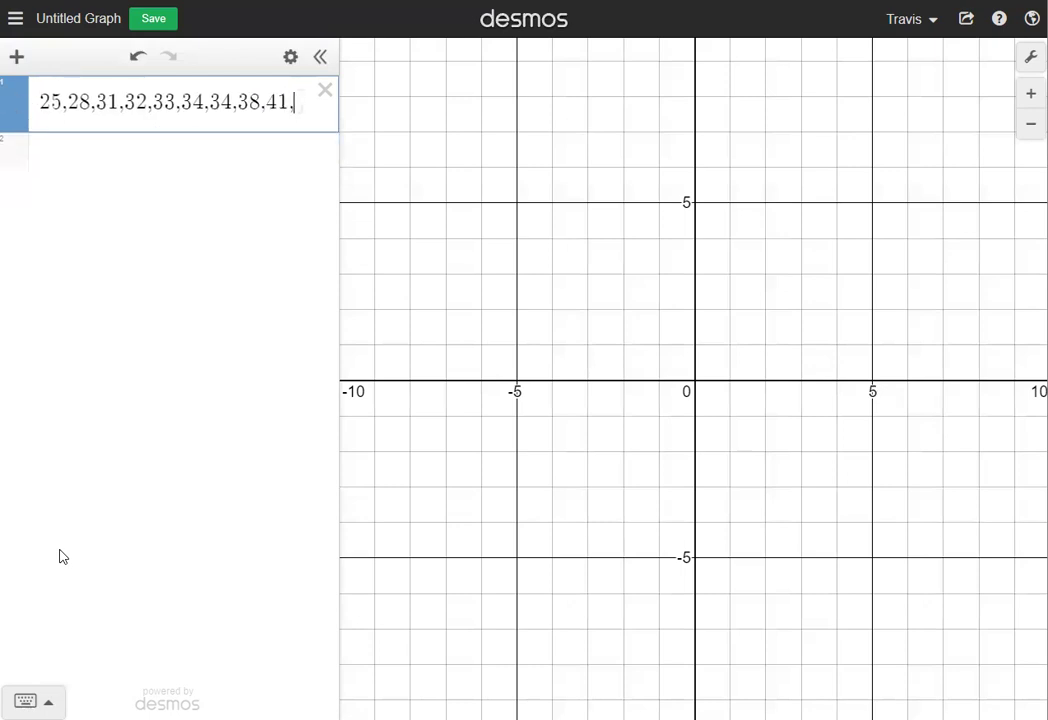
{"action": "type", "text": "45"}
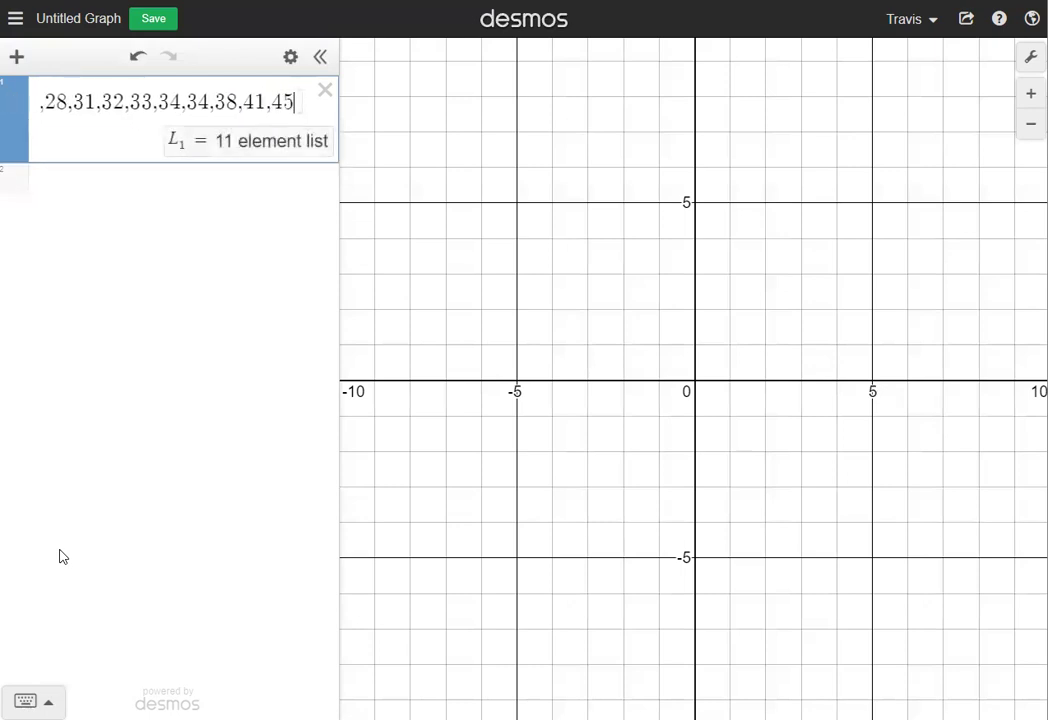
{"action": "type", "text": "]"}
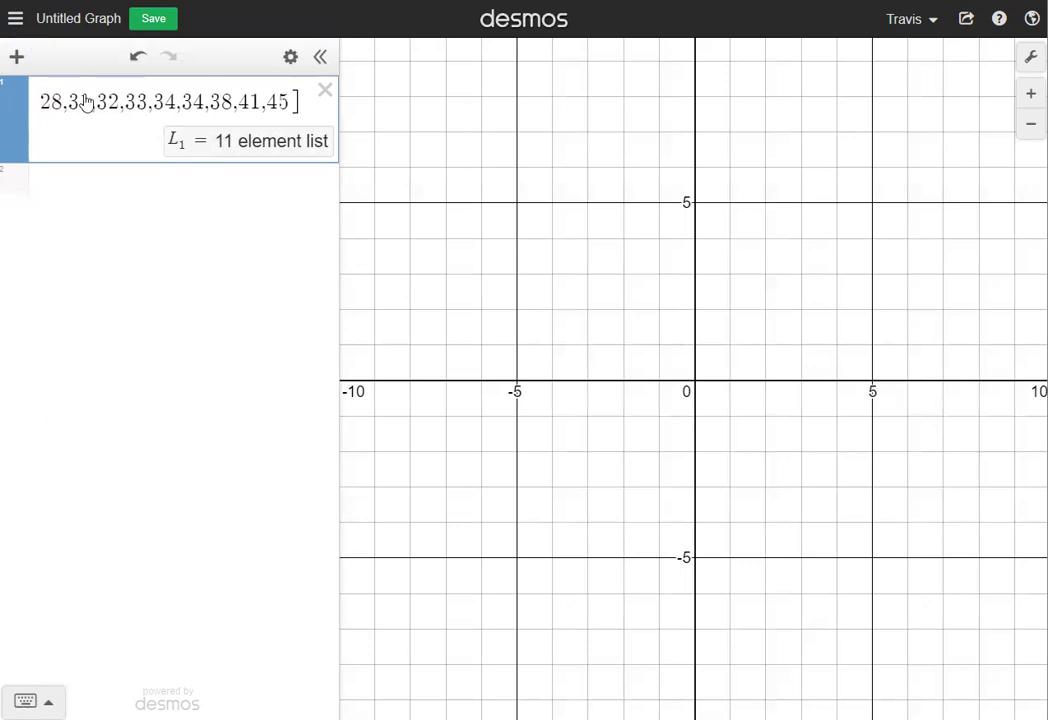
{"action": "left_click", "coordinate": [81, 178]}
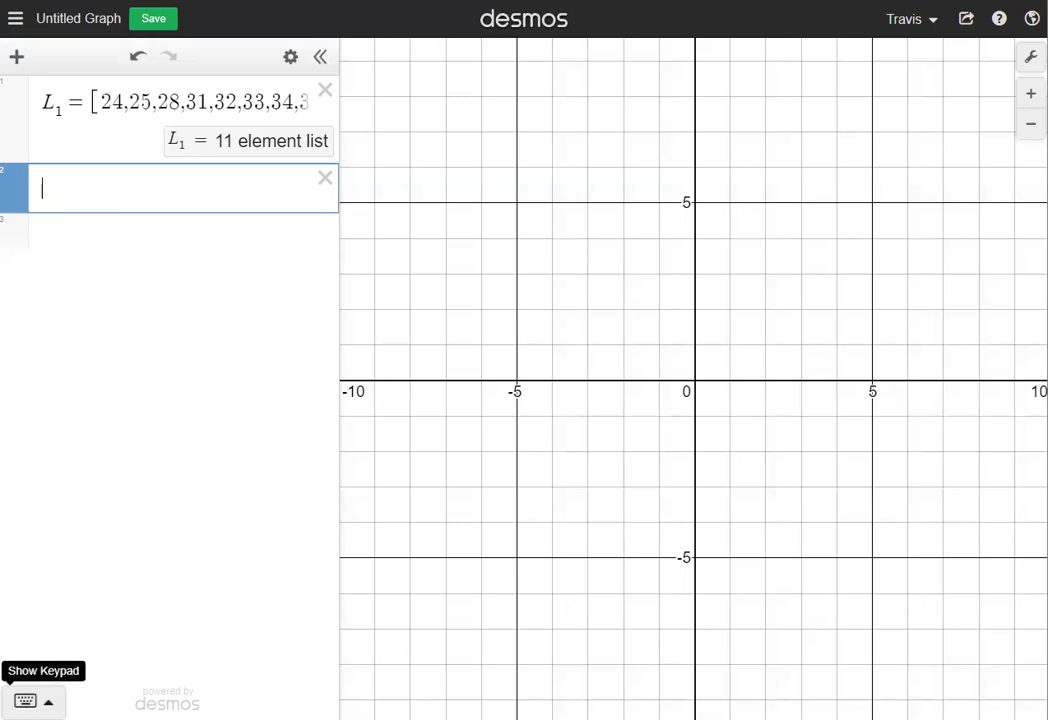
{"action": "left_click", "coordinate": [24, 700]}
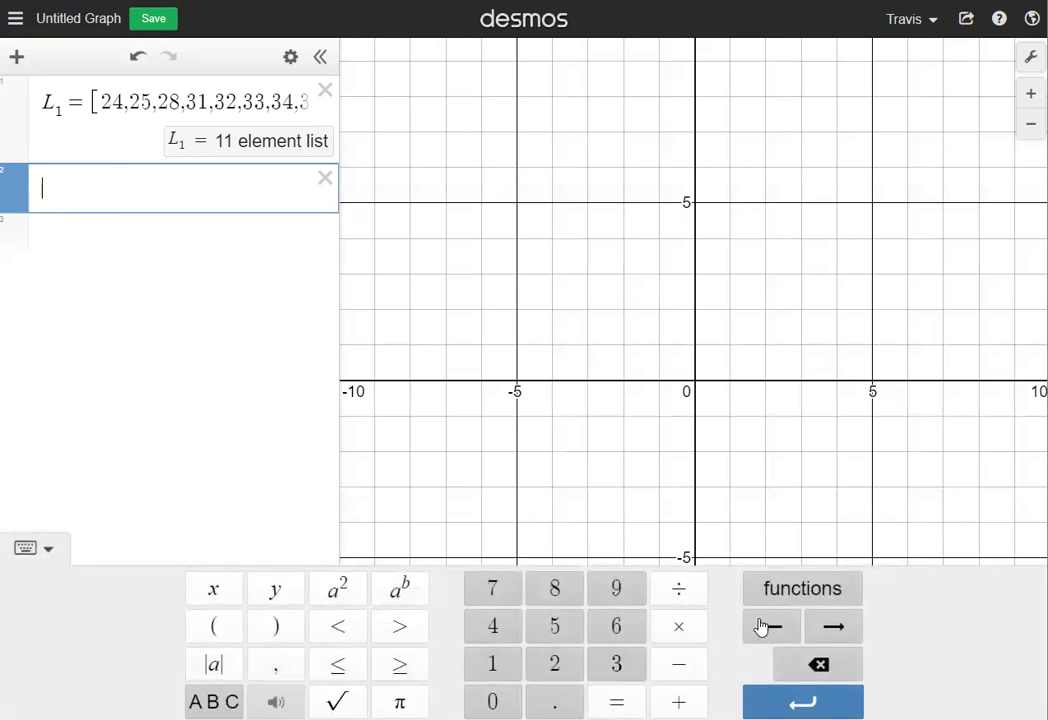
Insert an empty histogram( ) function from the keypad's Dist functions into row 2
{"action": "left_click", "coordinate": [806, 592]}
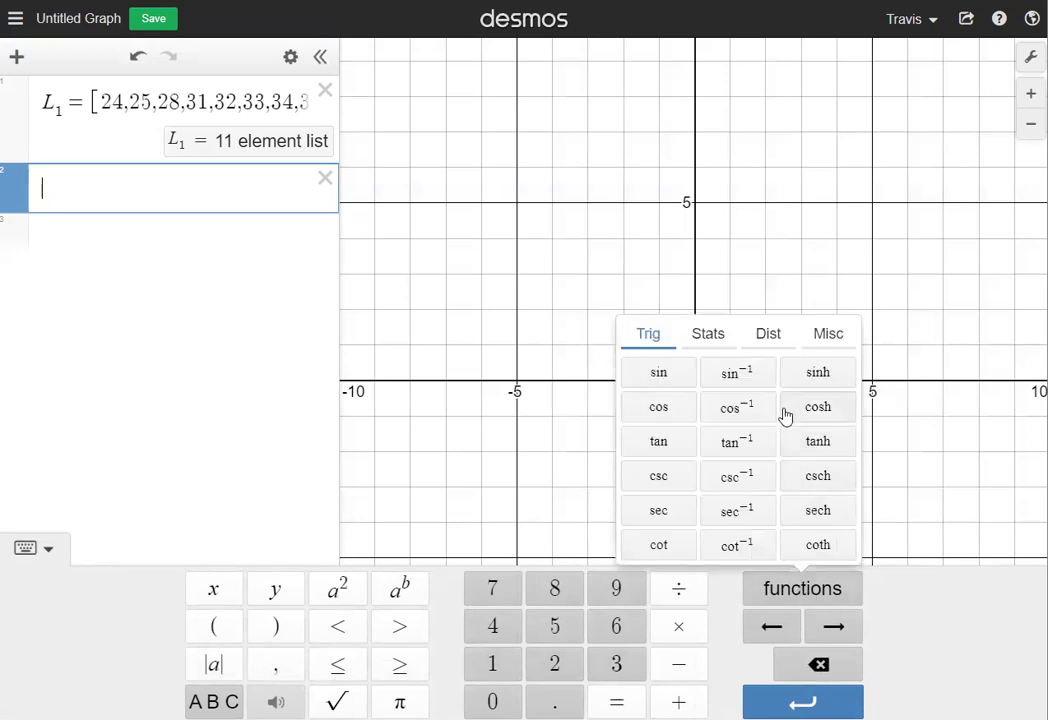
{"action": "left_click", "coordinate": [771, 336]}
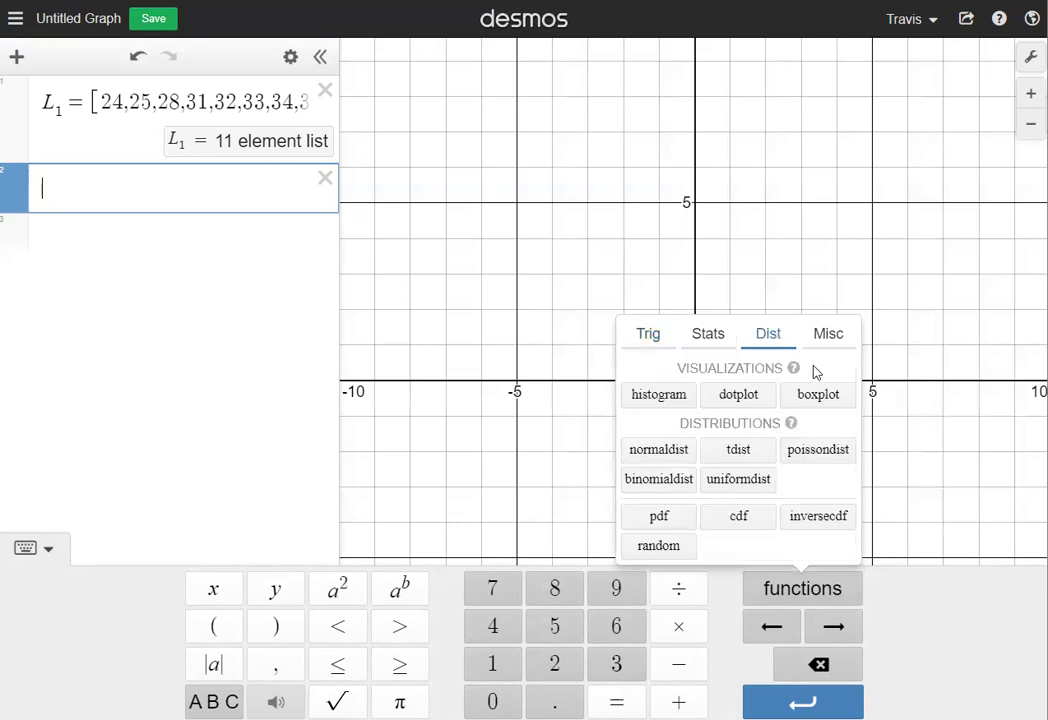
{"action": "left_click", "coordinate": [660, 395]}
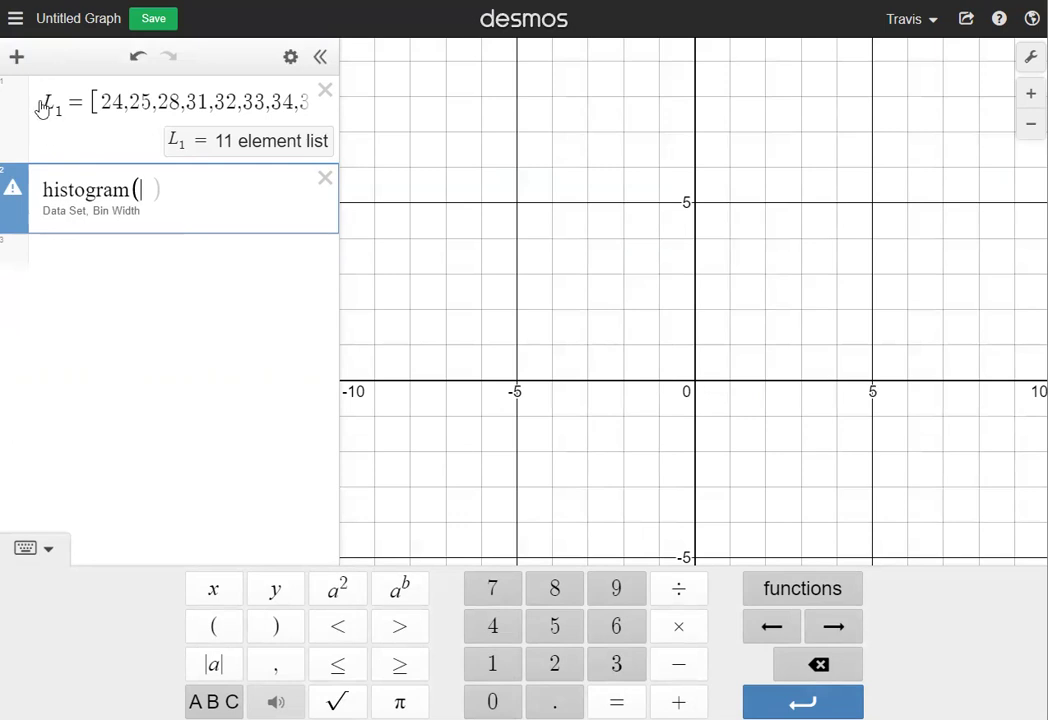
Complete histogram(L₁,1) so count bars plot from 24 to 45, then fit the view
{"action": "type", "text": "L1"}
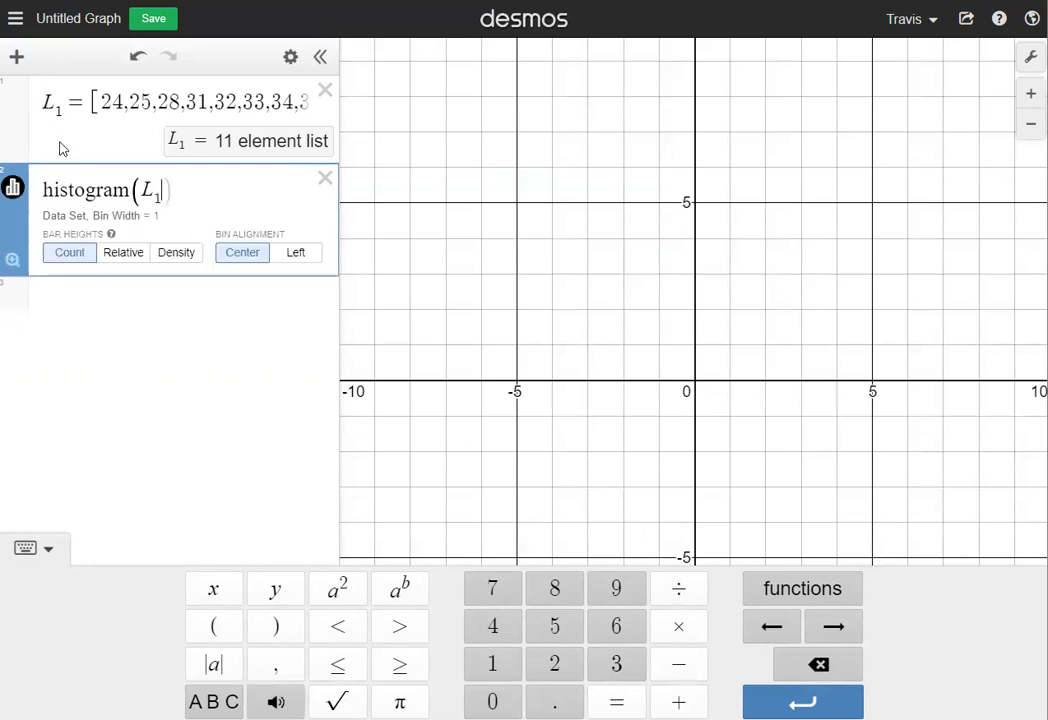
{"action": "type", "text": ","}
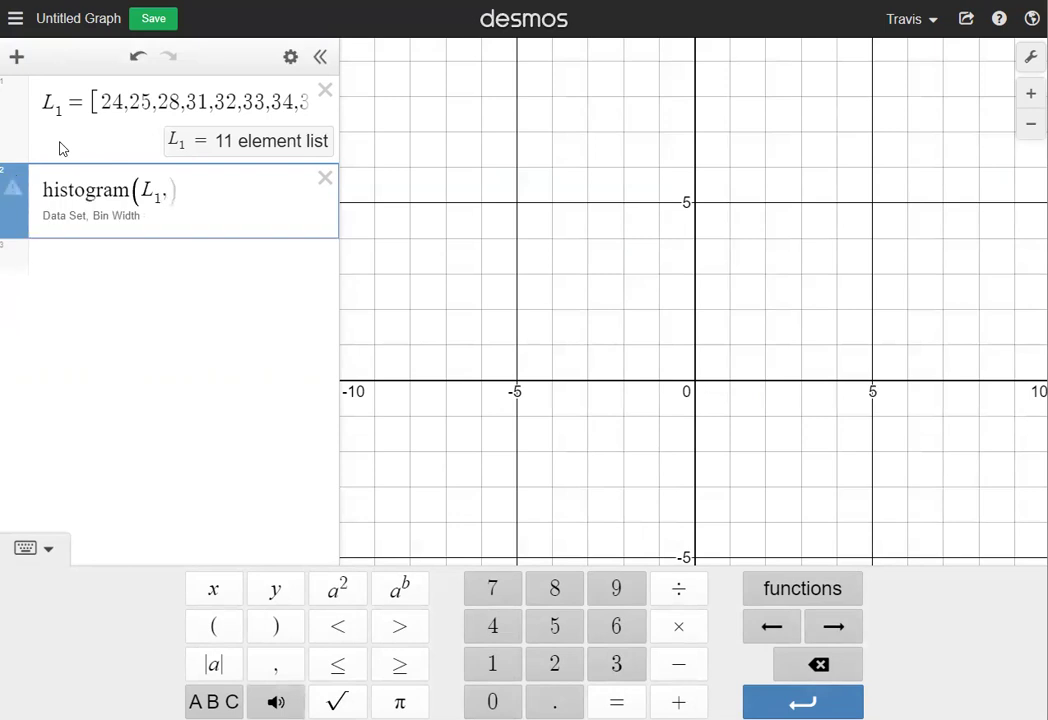
{"action": "type", "text": "1"}
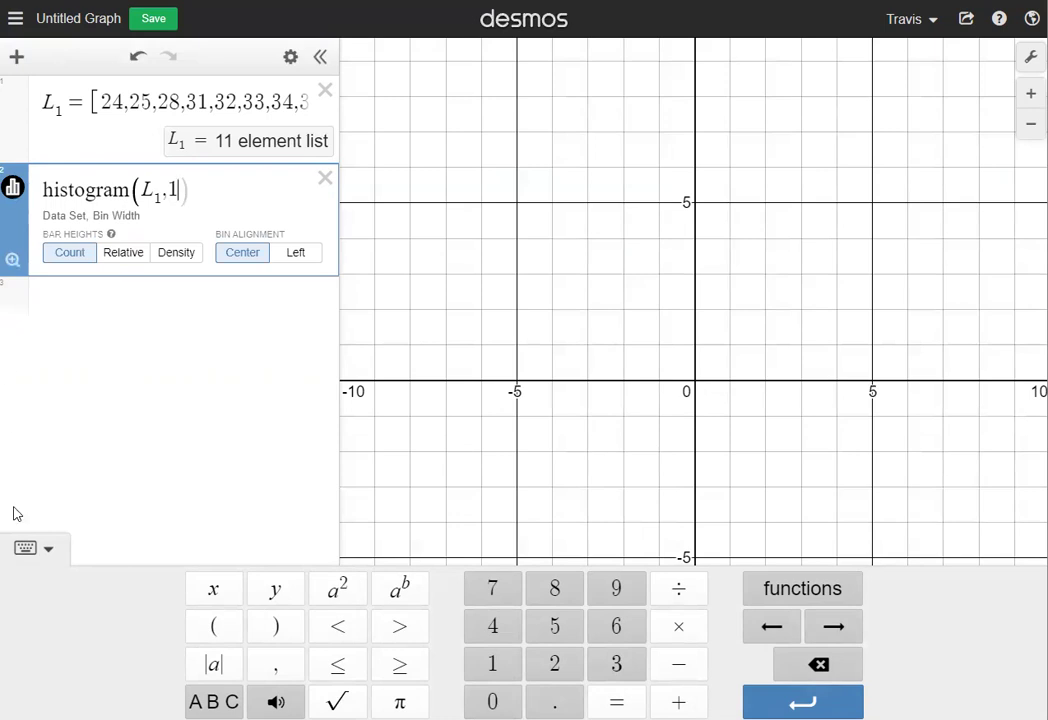
{"action": "left_click", "coordinate": [19, 545]}
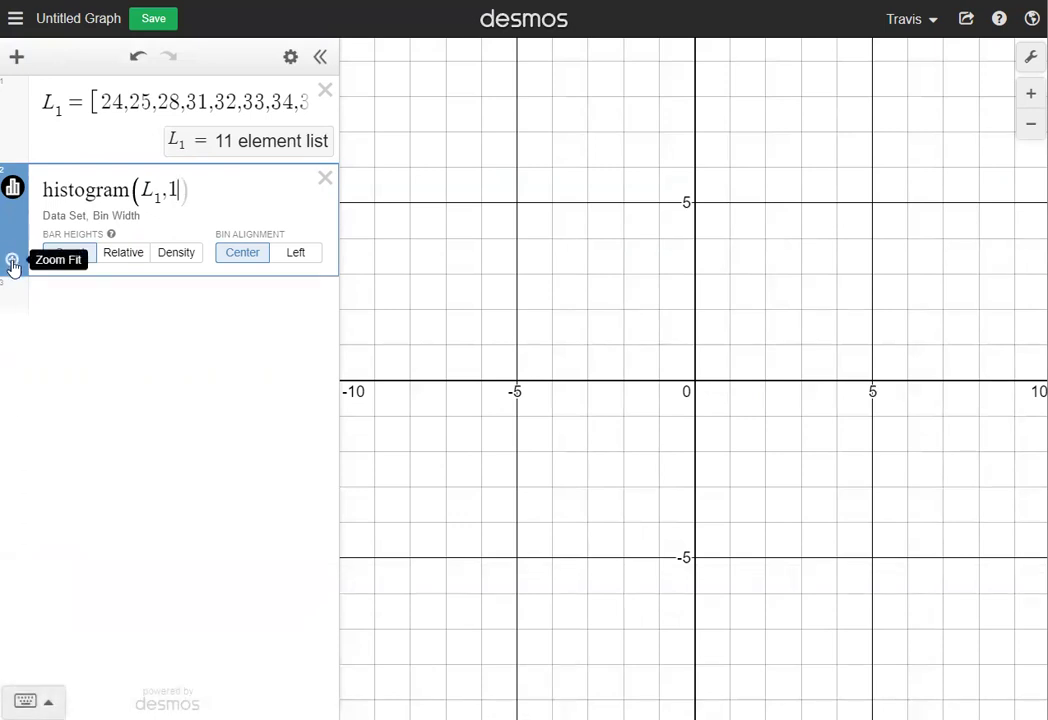
{"action": "left_click", "coordinate": [13, 263]}
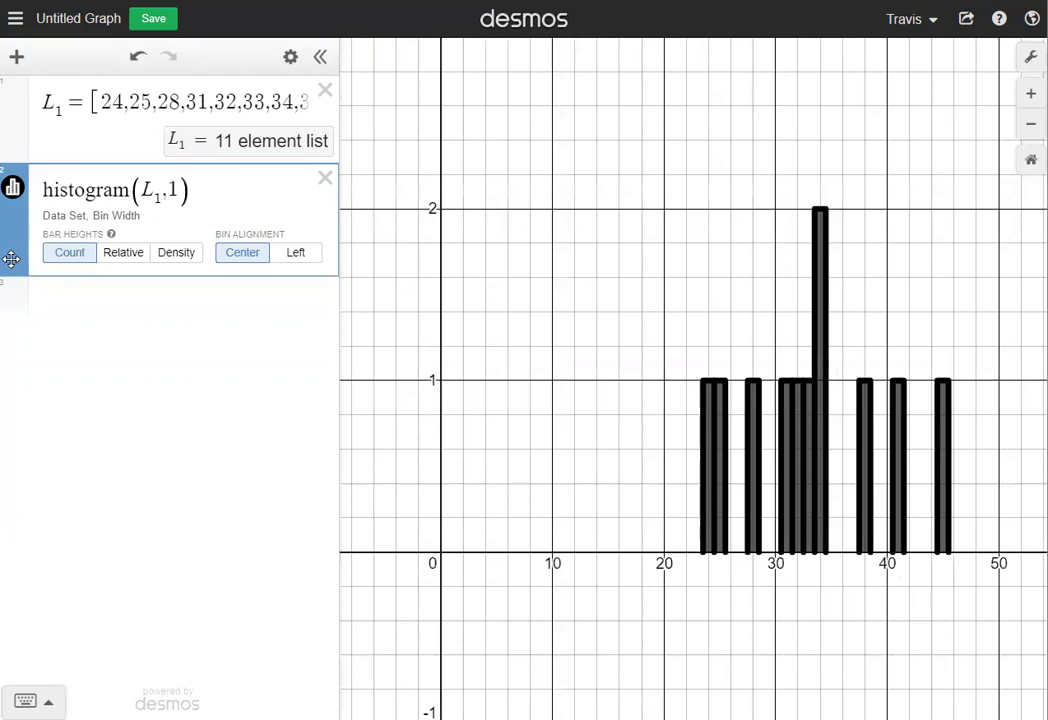
Colour the histogram bars blue and begin a third expression below it
{"action": "left_click", "coordinate": [12, 190]}
{"action": "left_click", "coordinate": [86, 199]}
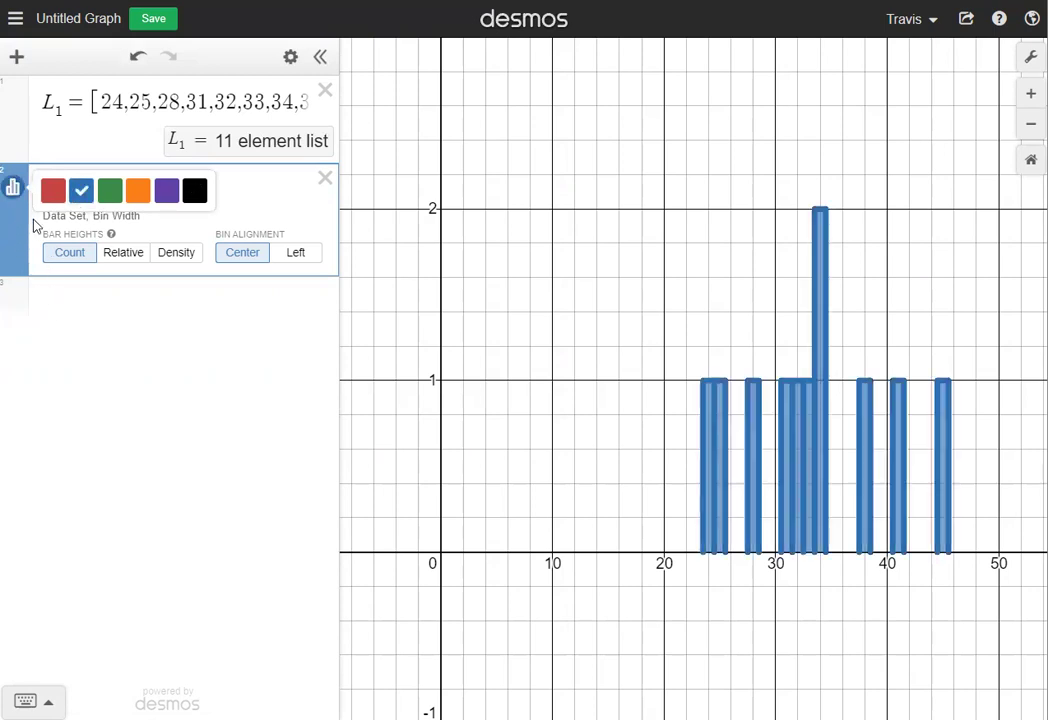
{"action": "left_click", "coordinate": [14, 192]}
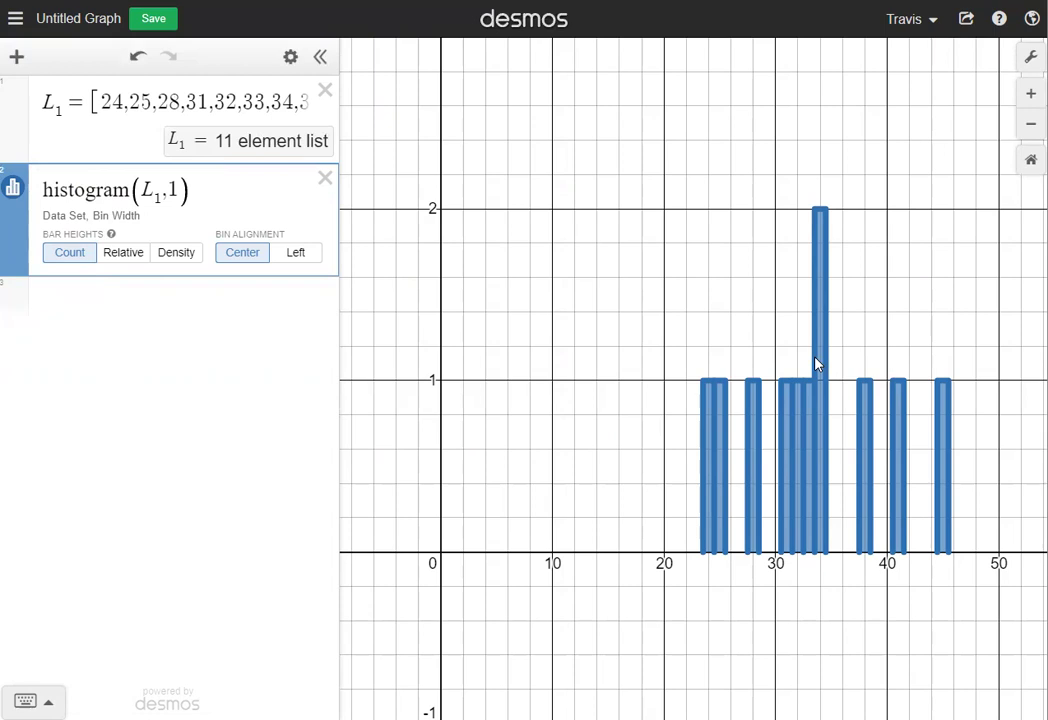
{"action": "left_click", "coordinate": [94, 291]}
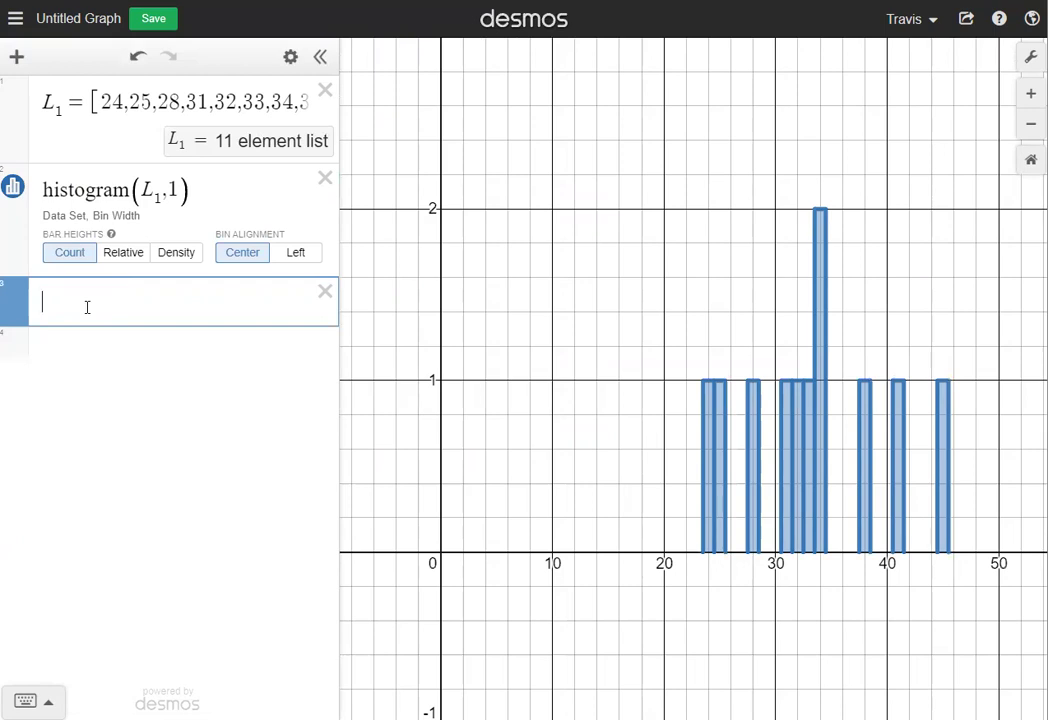
Compute mean(L₁) = 33.1818181818 in row 3 and begin row 4
{"action": "type", "text": "mean(L1"}
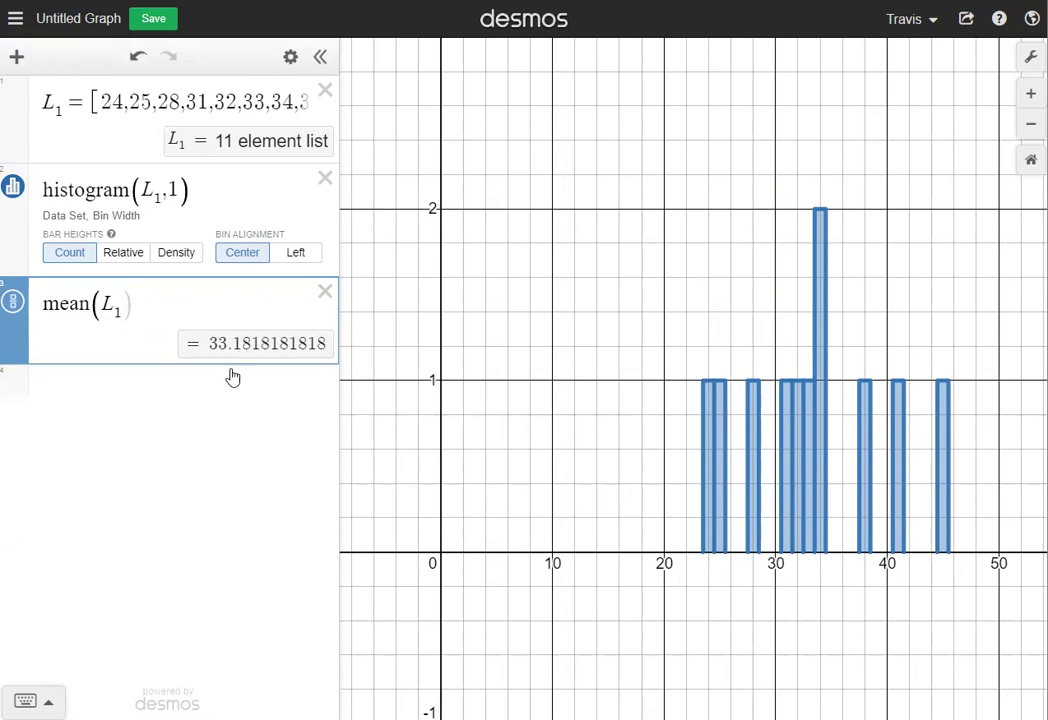
{"action": "left_click", "coordinate": [108, 386]}
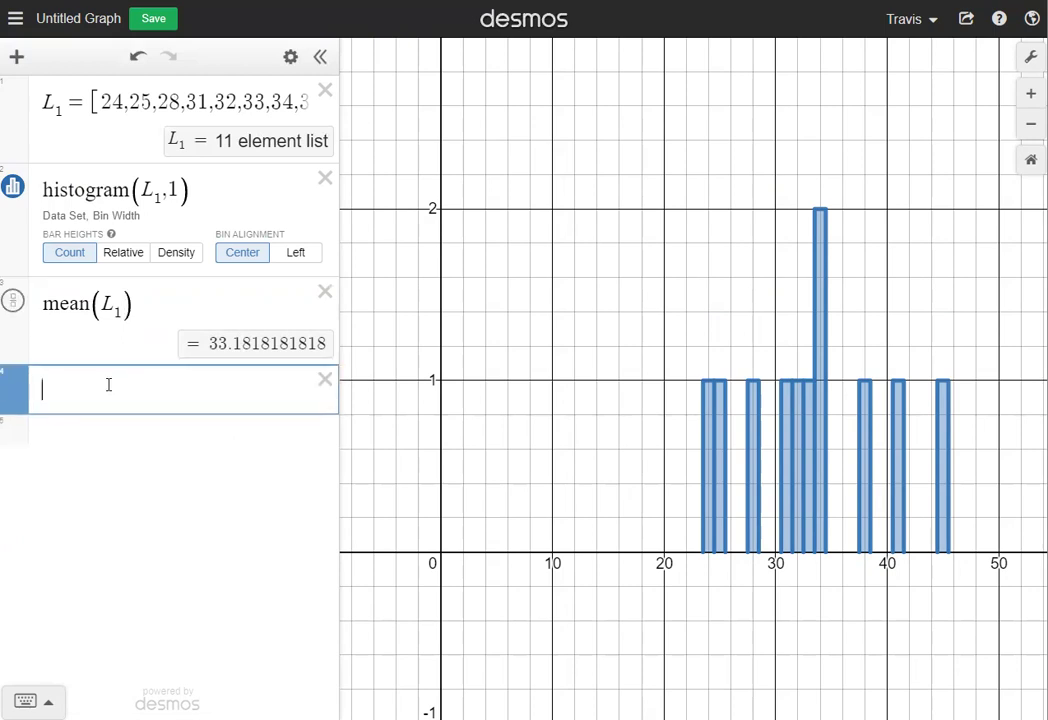
Compute median(L₁) = 33 in row 4 and begin row 5
{"action": "type", "text": "me"}
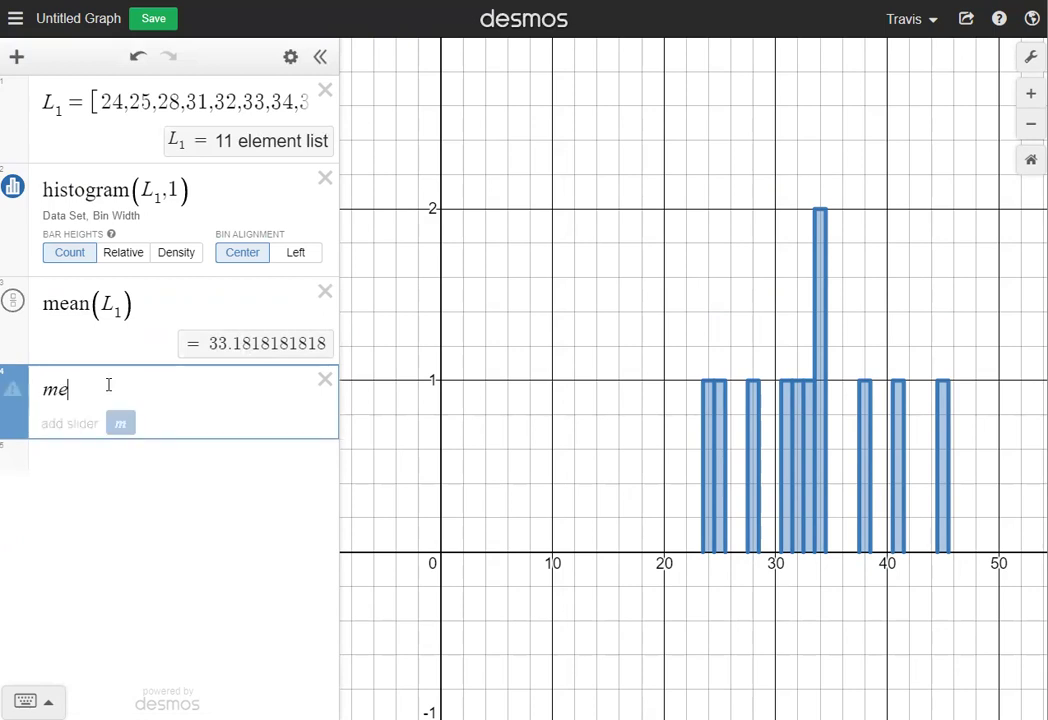
{"action": "type", "text": "dian"}
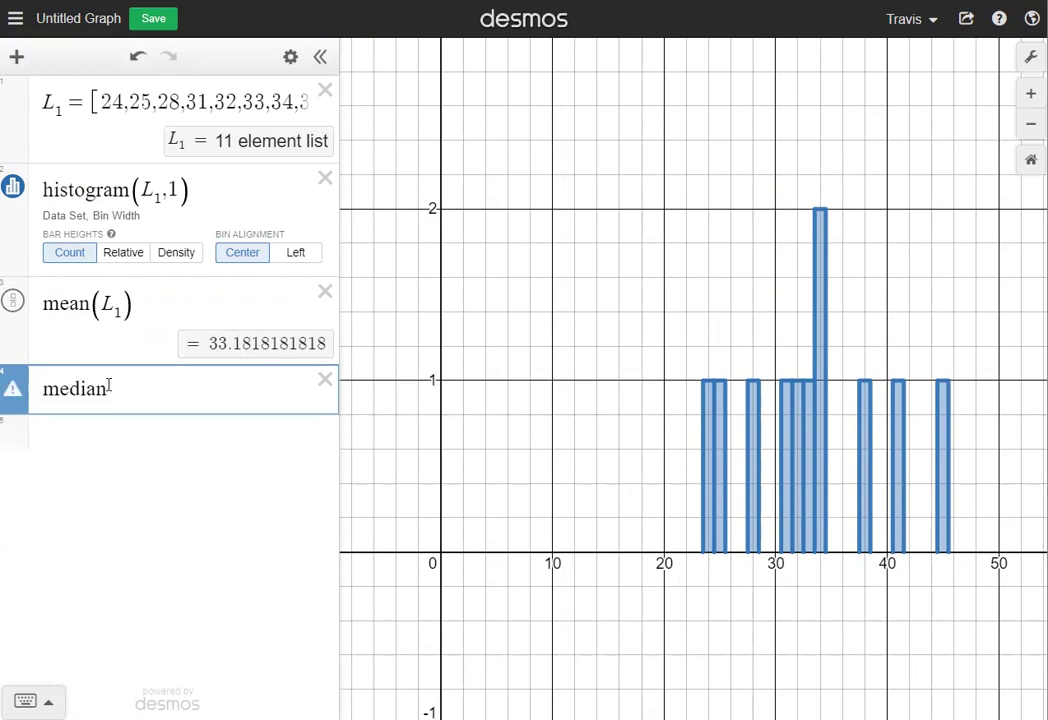
{"action": "type", "text": "("}
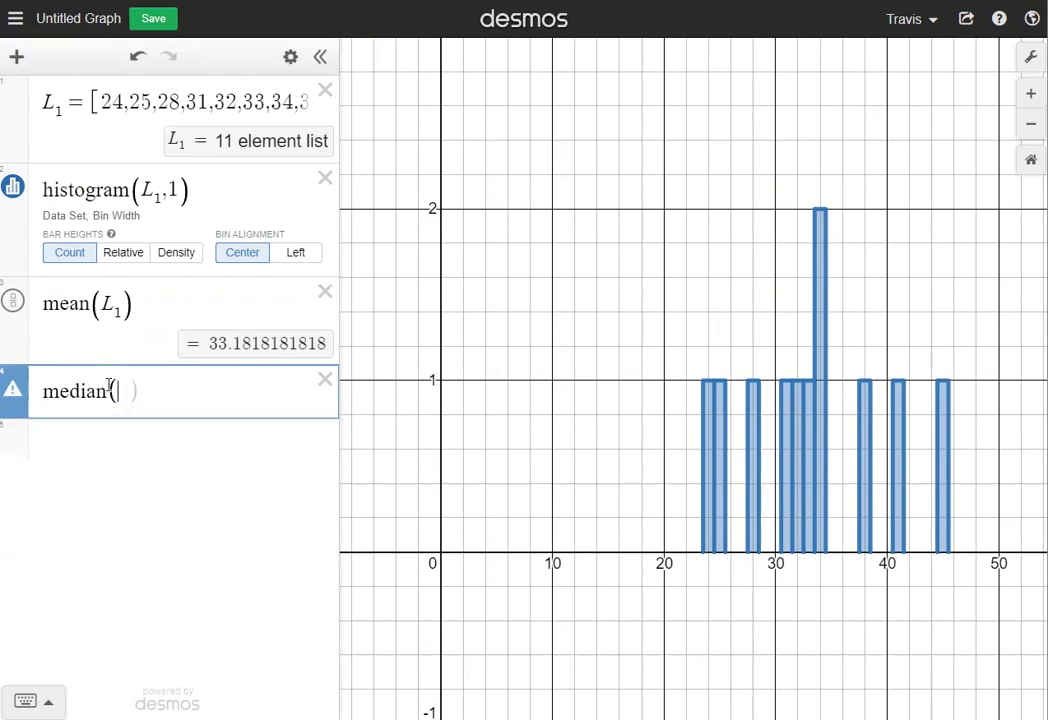
{"action": "type", "text": "L1"}
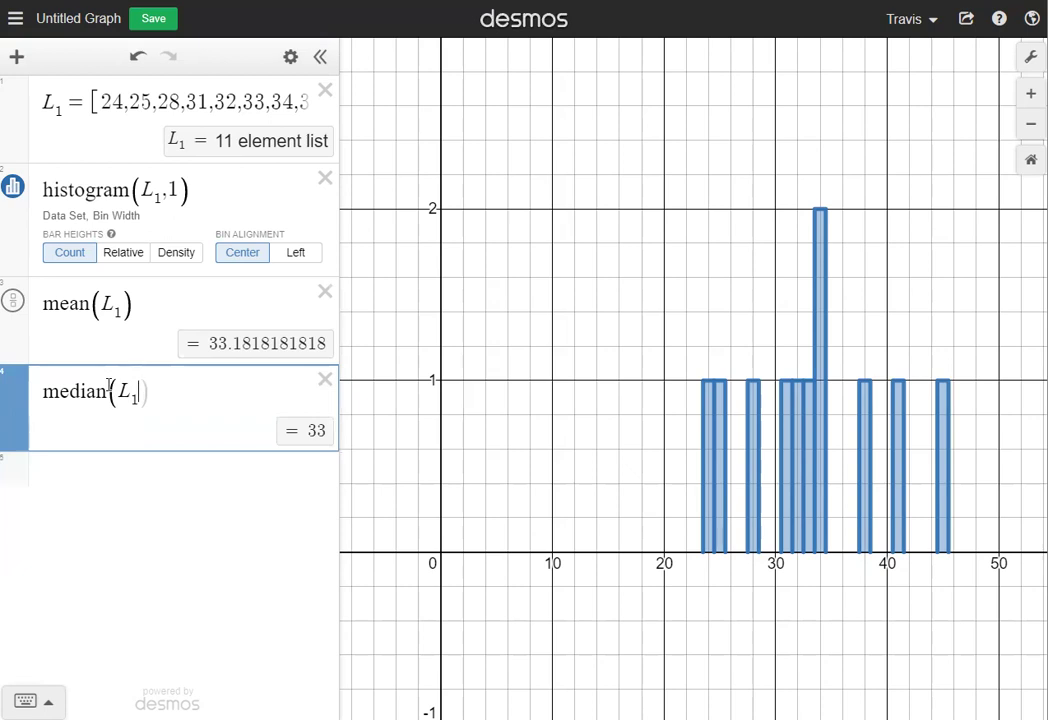
{"action": "type", "text": ")"}
{"action": "key", "text": "Return"}
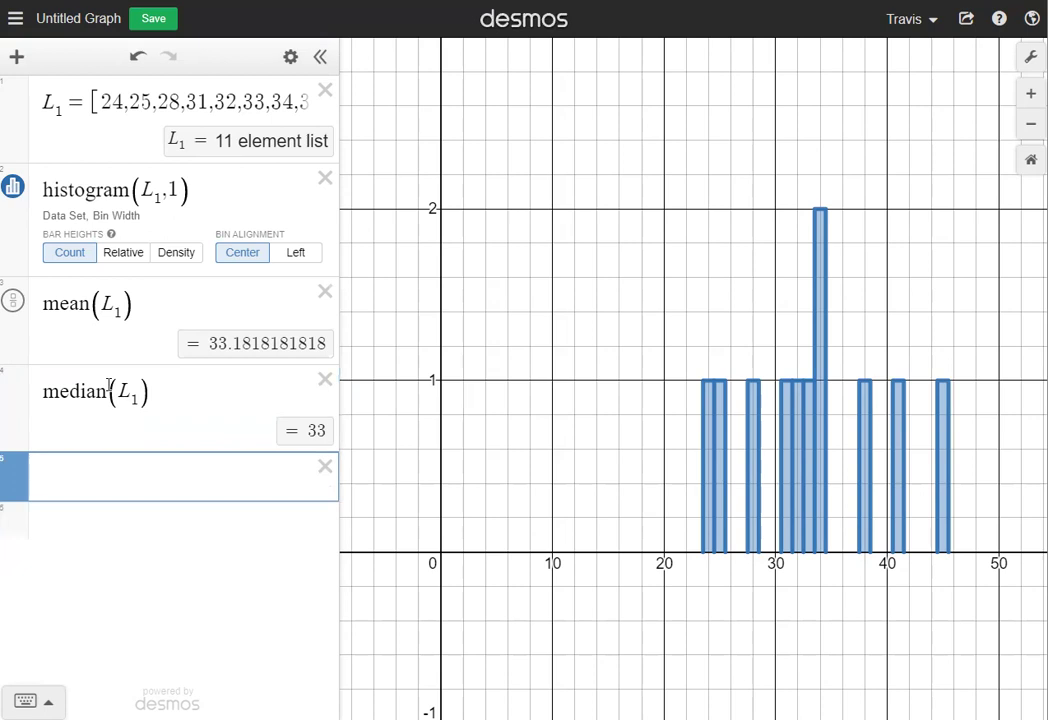
Compute max(L₁) = 45 and min(L₁) = 24 in rows 5 and 6, then begin row 7
{"action": "type", "text": "max("}
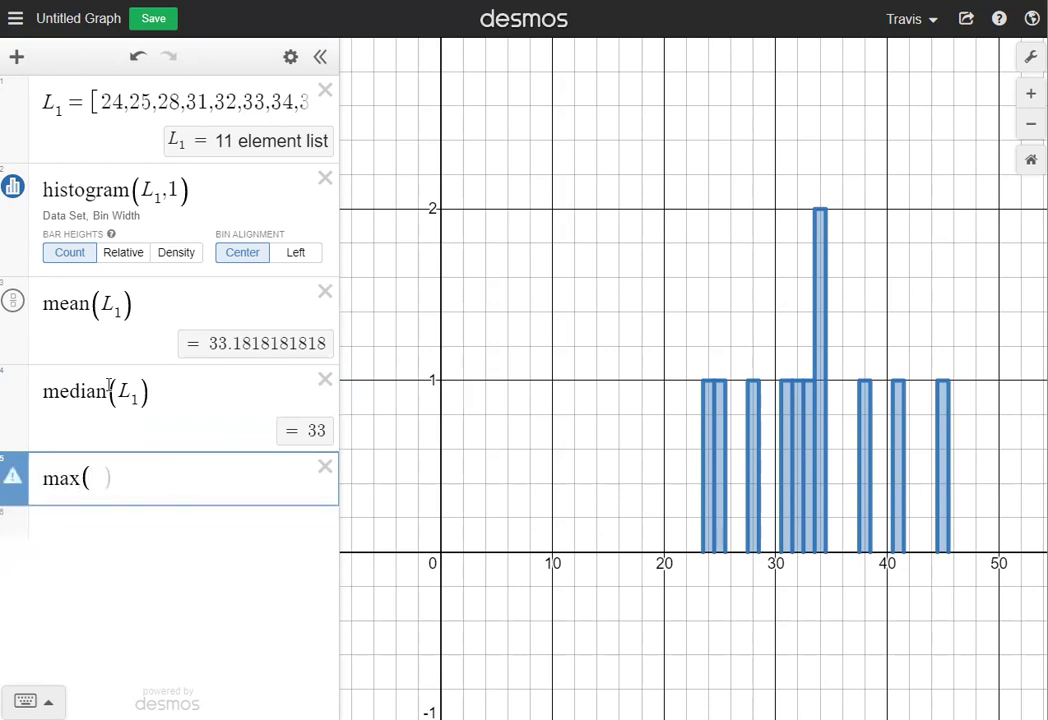
{"action": "type", "text": "L1)"}
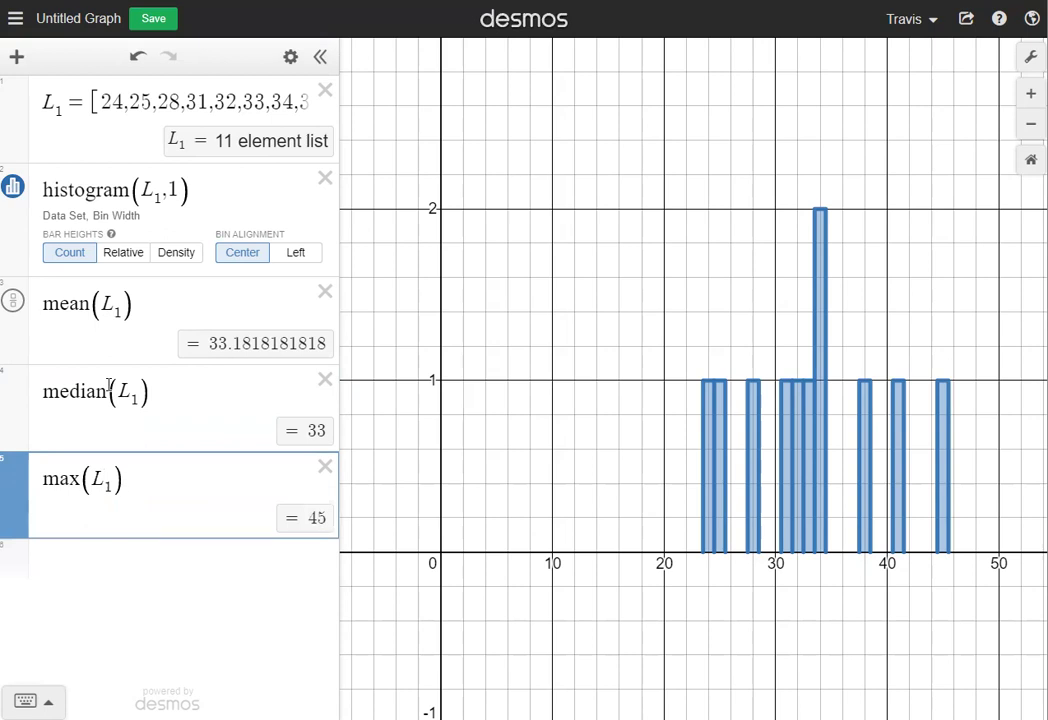
{"action": "left_click", "coordinate": [947, 437]}
{"action": "left_click", "coordinate": [191, 557]}
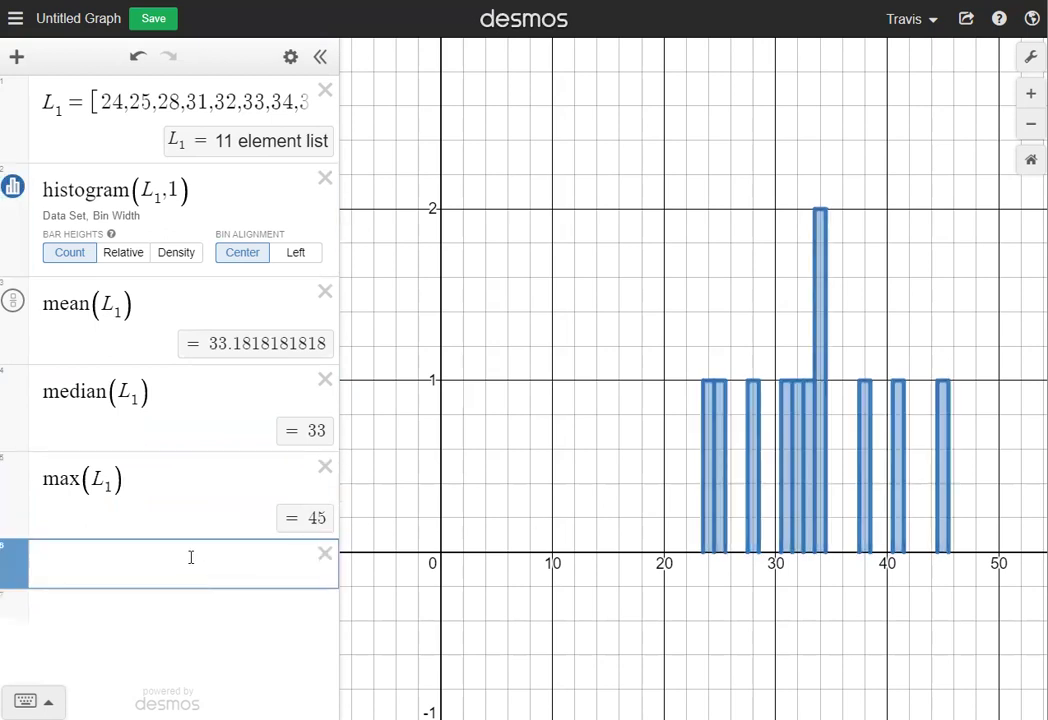
{"action": "type", "text": "min(L1)"}
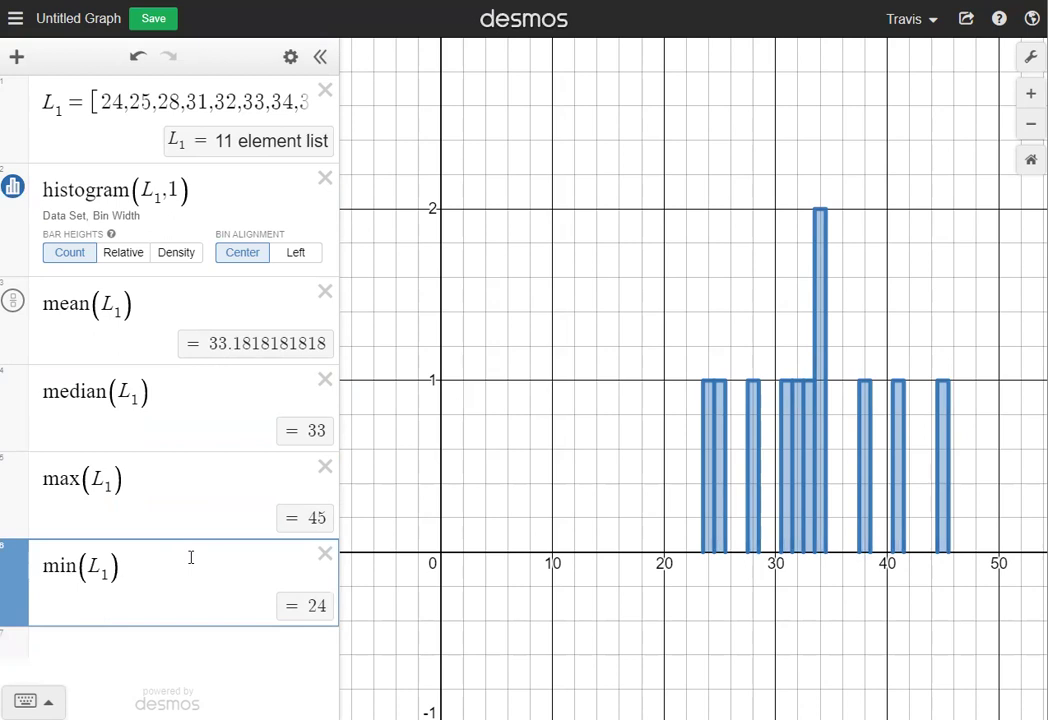
{"action": "left_click", "coordinate": [136, 653]}
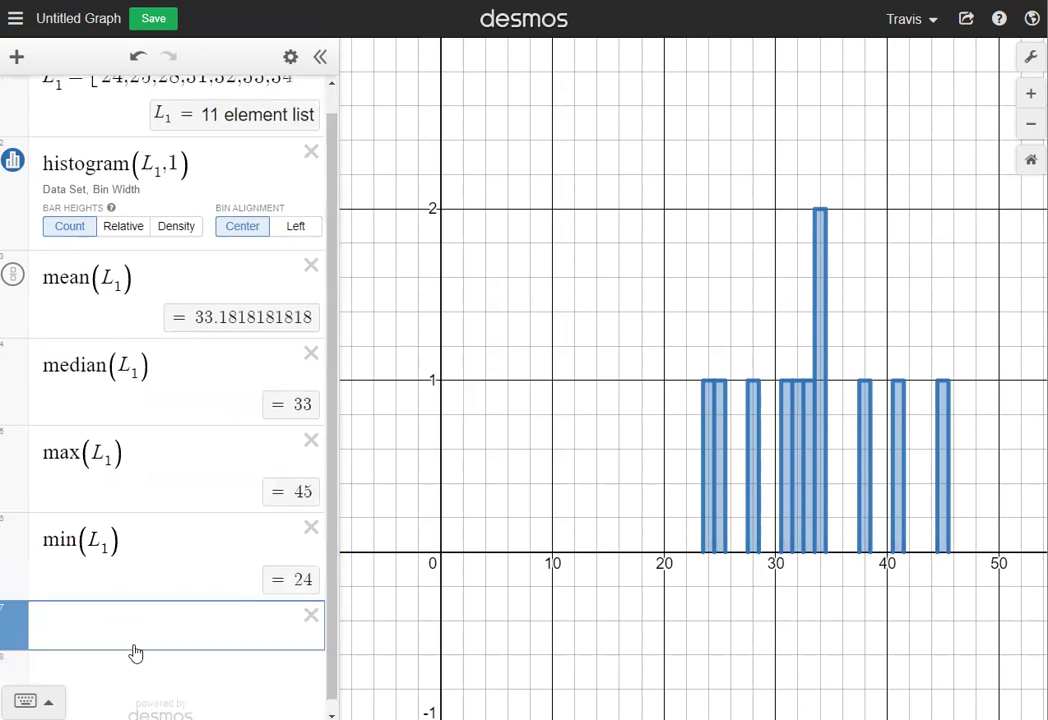
Enter 45-24 in row 7 to get the range of 21
{"action": "type", "text": "45"}
{"action": "type", "text": "-"}
{"action": "type", "text": "24"}
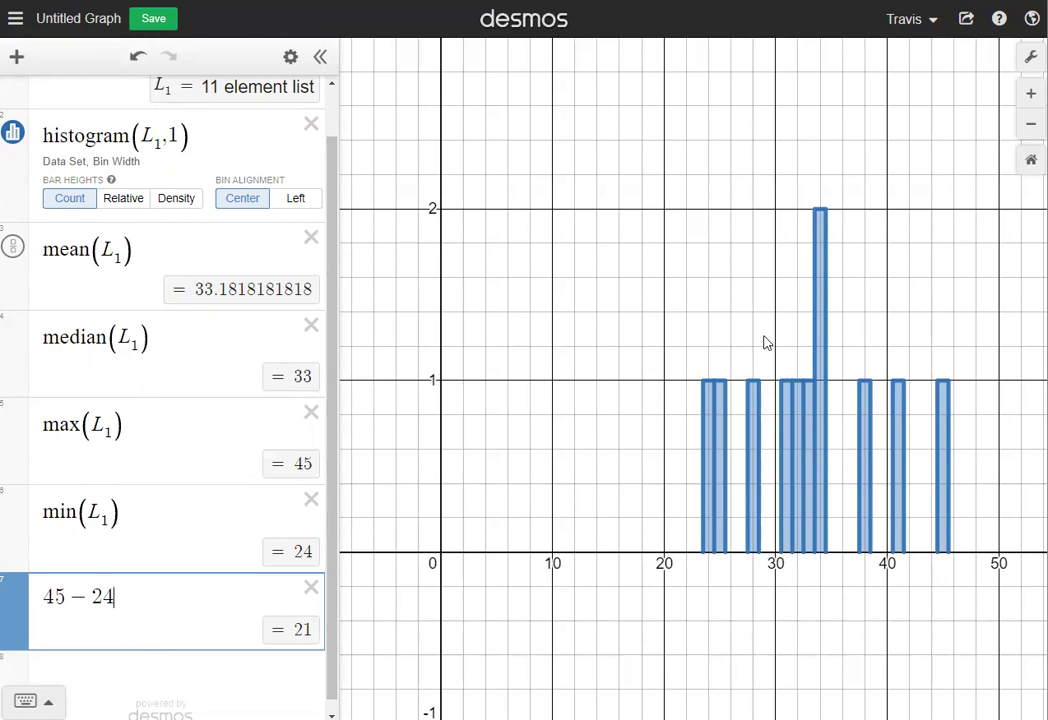
{"action": "left_click", "coordinate": [822, 311]}
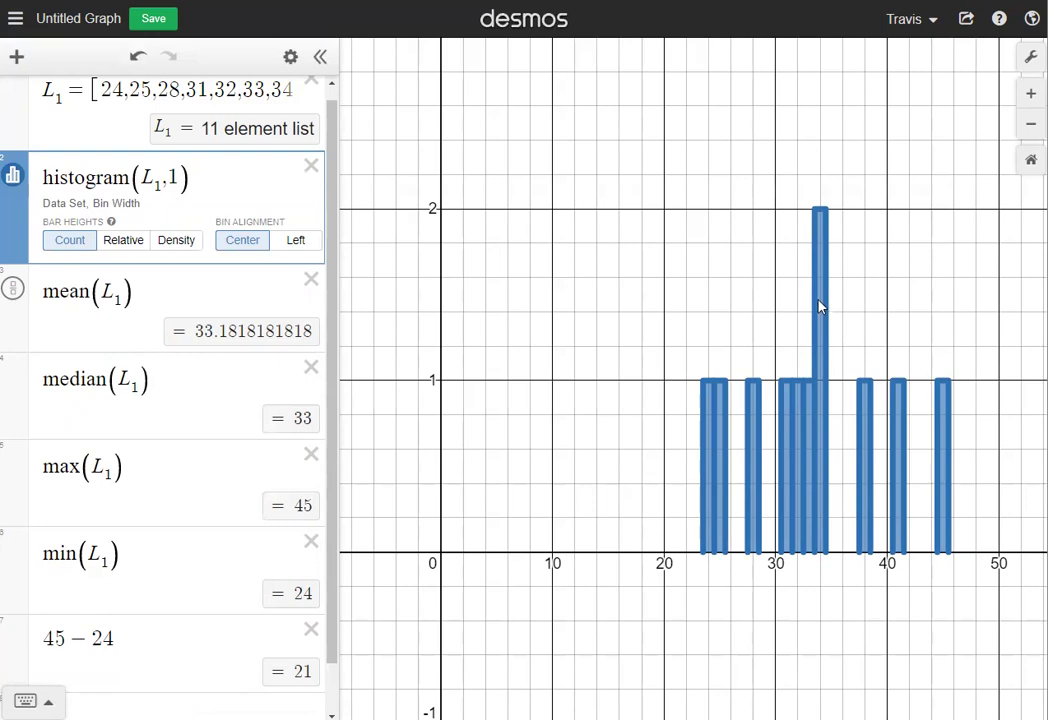
{"action": "scroll", "coordinate": [824, 554], "scroll_direction": "up", "scroll_amount": 2}
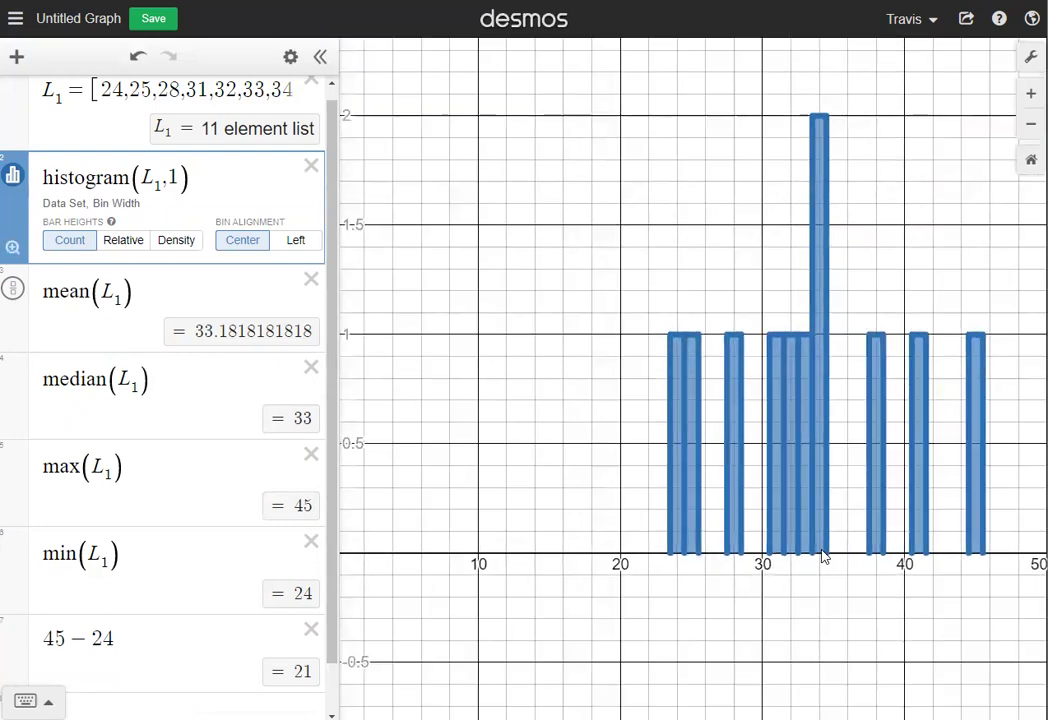
{"action": "scroll", "coordinate": [824, 556], "scroll_direction": "up", "scroll_amount": 5}
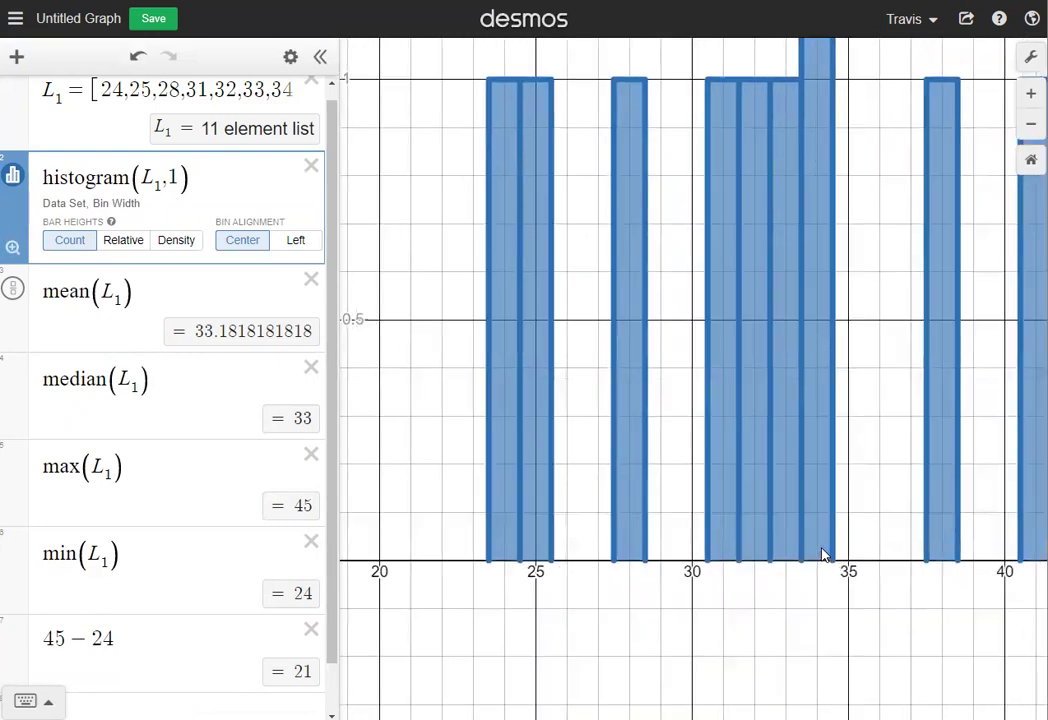
{"action": "scroll", "coordinate": [824, 556], "scroll_direction": "up", "scroll_amount": 4}
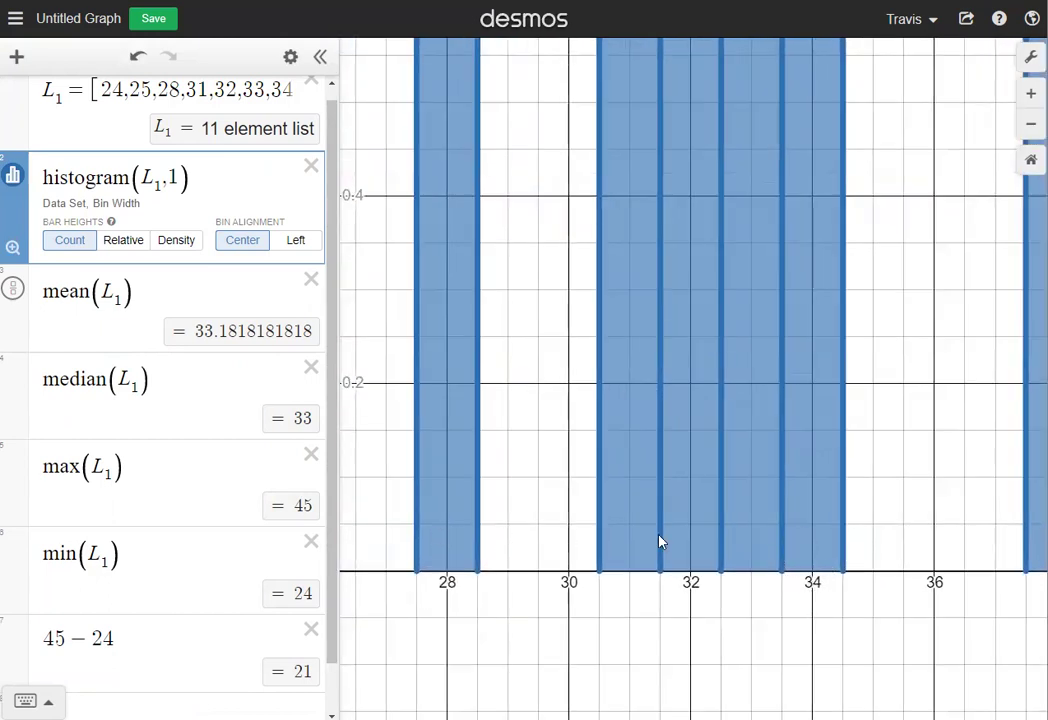
{"action": "scroll", "coordinate": [702, 494], "scroll_direction": "down", "scroll_amount": 8}
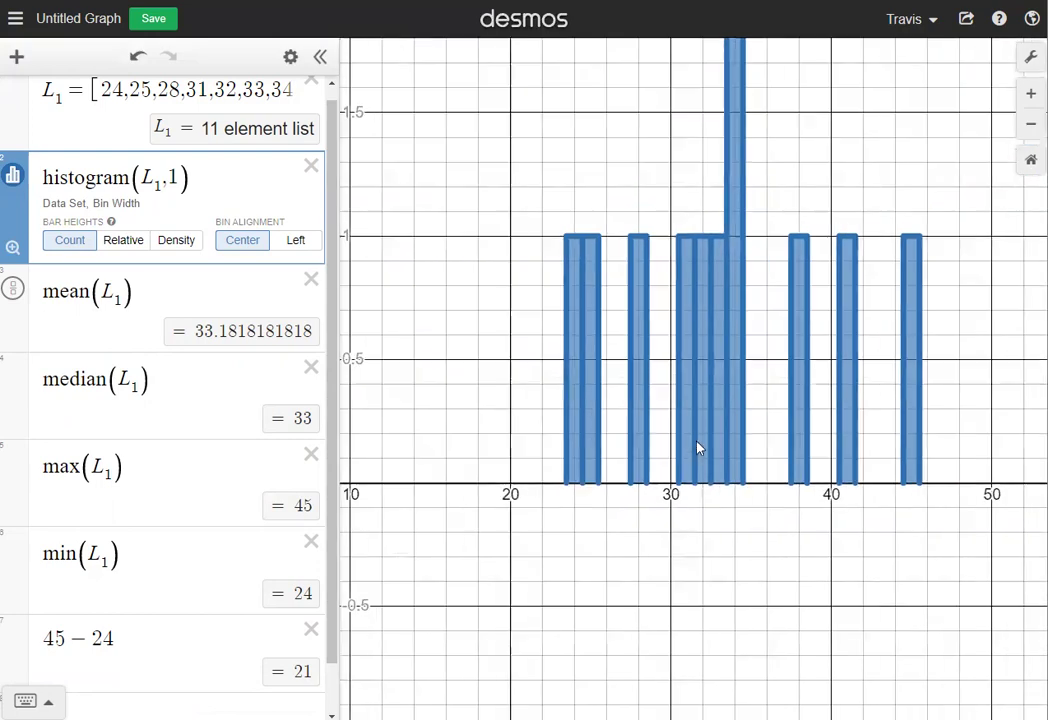
{"action": "left_click", "coordinate": [13, 247]}
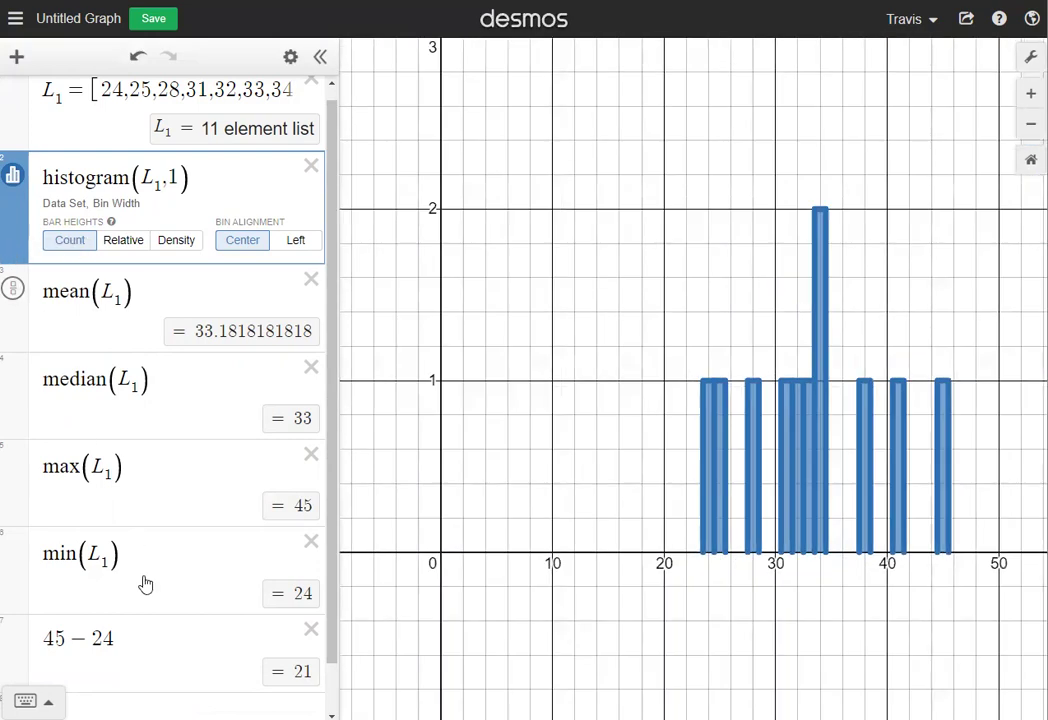
{"action": "scroll", "coordinate": [143, 564], "scroll_direction": "down", "scroll_amount": 1}
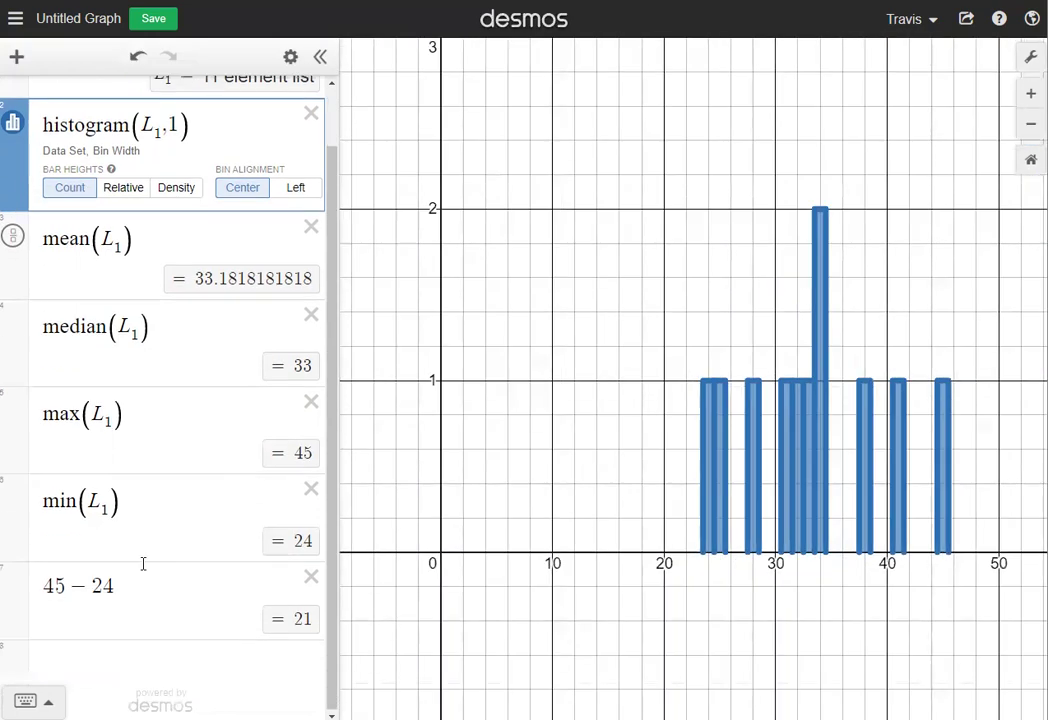
{"action": "left_click", "coordinate": [99, 669]}
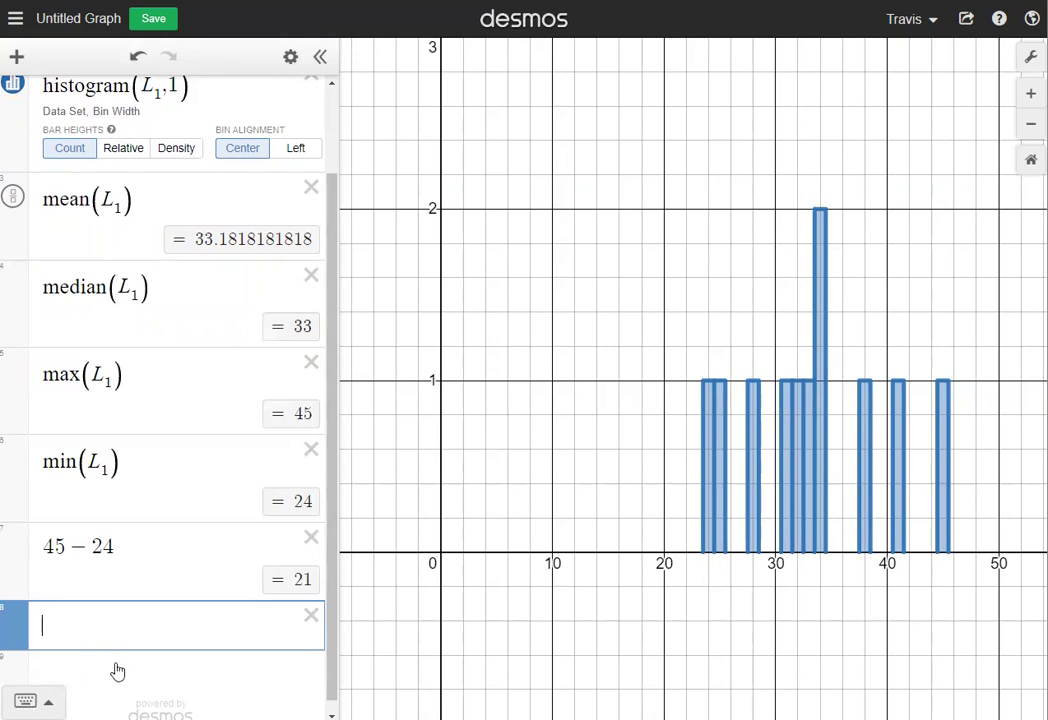
Compute stdev(L₁) = 6.4002840846 in row 8 and begin a row for the z-score
{"action": "type", "text": "std"}
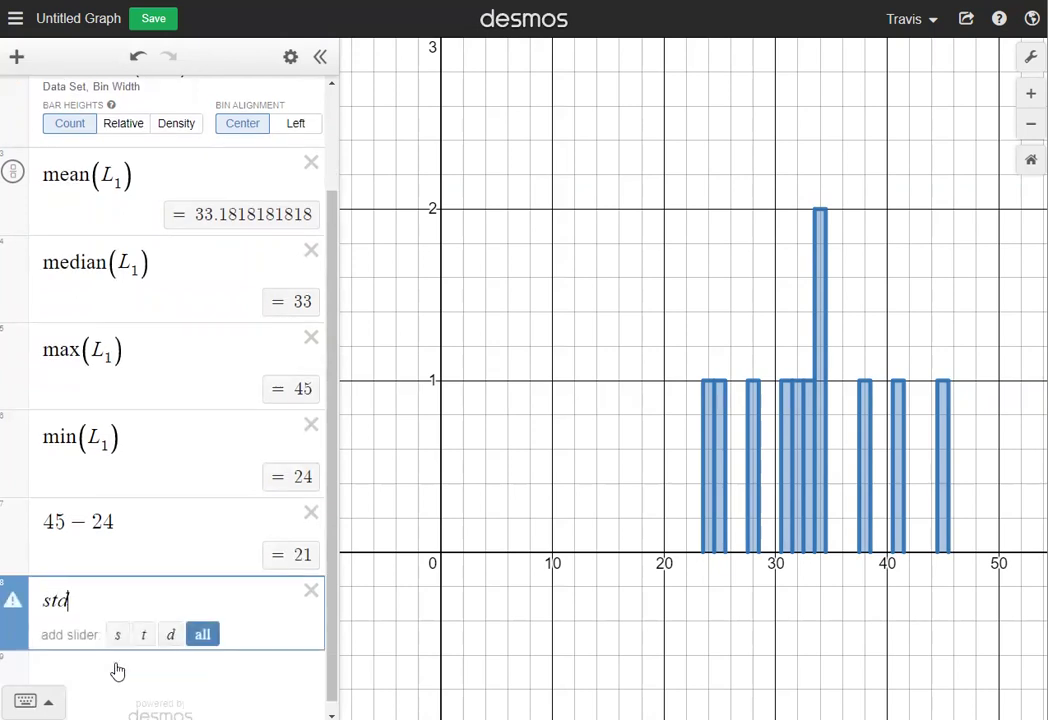
{"action": "type", "text": "ev("}
{"action": "type", "text": "L1"}
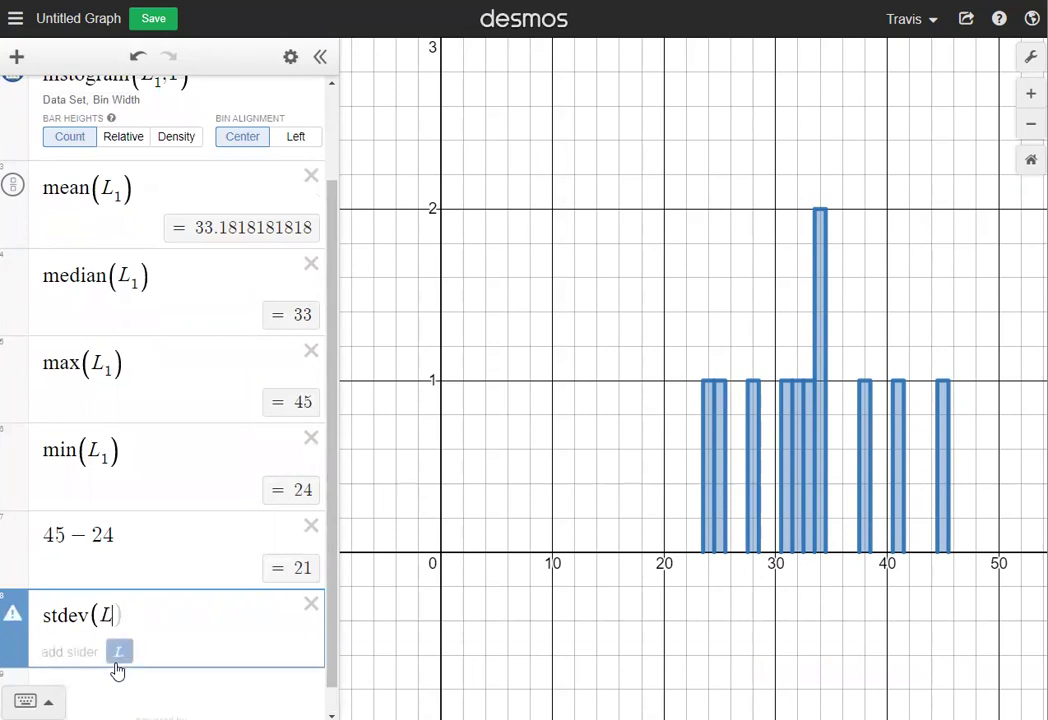
{"action": "key", "text": "Right"}
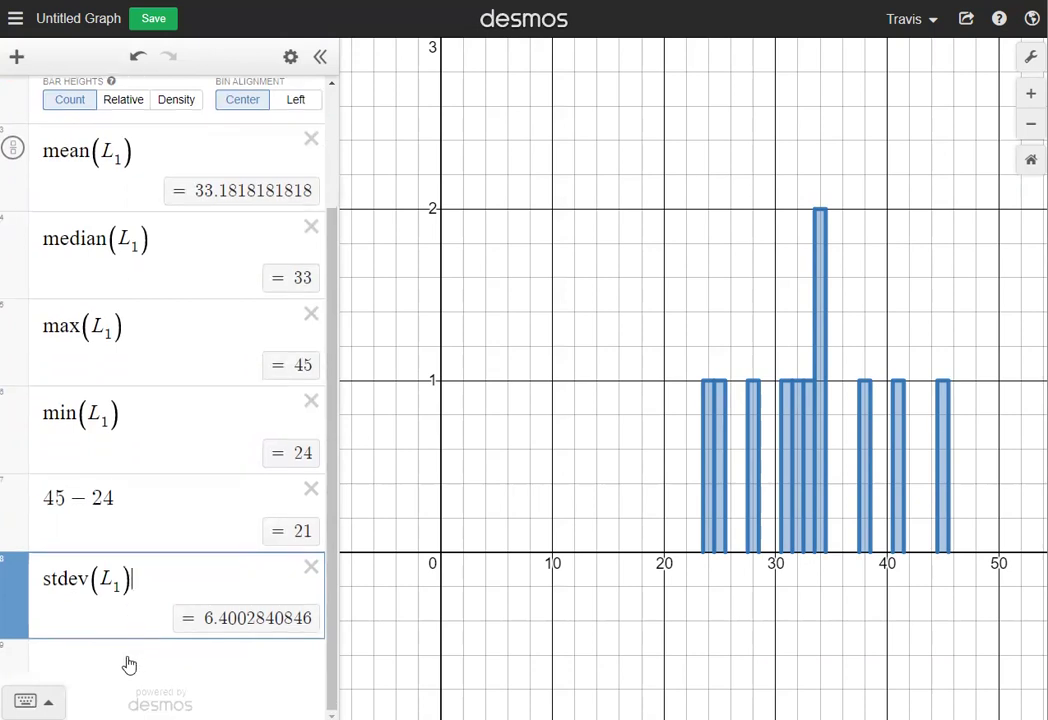
{"action": "left_click", "coordinate": [129, 667]}
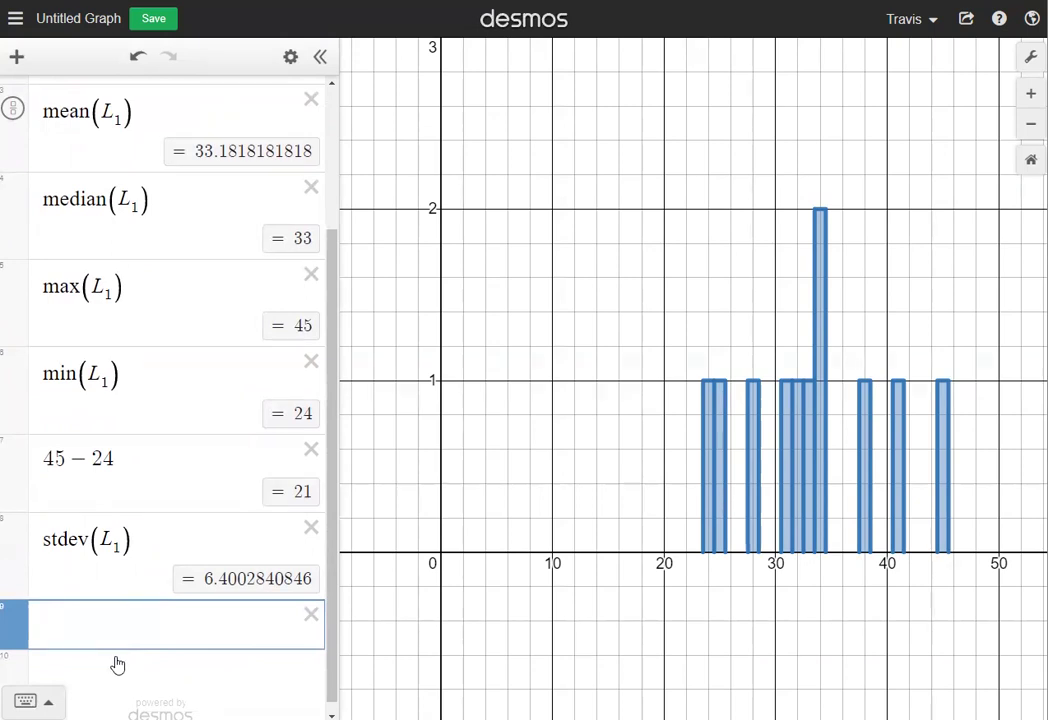
Enter (38-33.18)/6.4 in the ninth row to get a z-score of 0.753125
{"action": "type", "text": "38"}
{"action": "type", "text": "-"}
{"action": "type", "text": "33.18"}
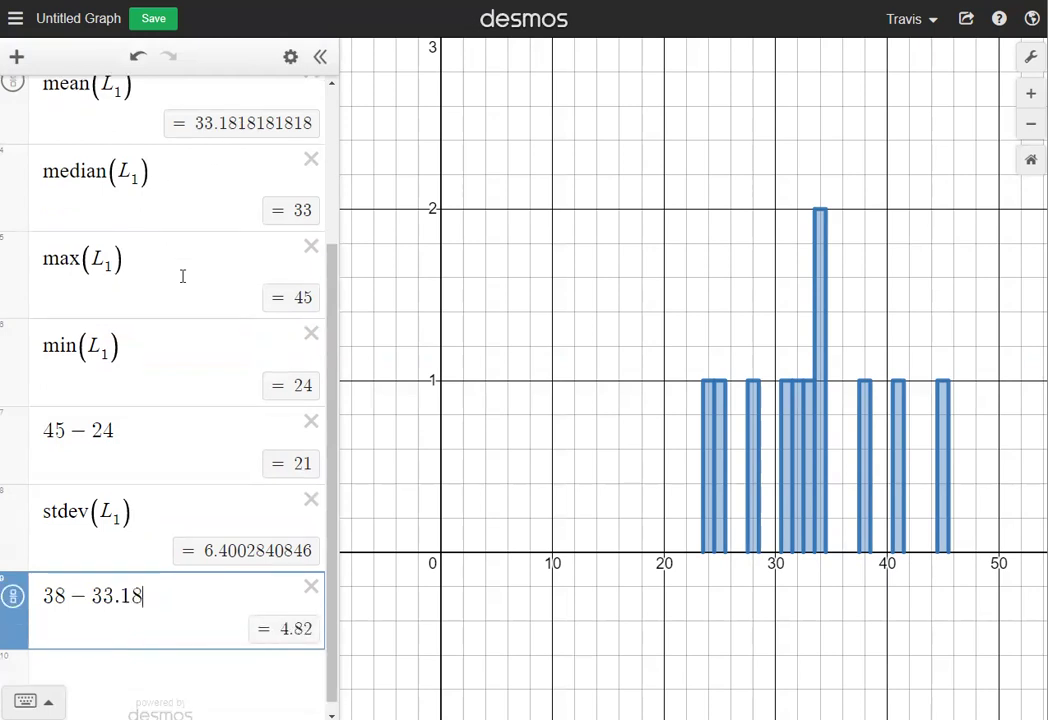
{"action": "type", "text": ")"}
{"action": "key", "text": "Left"}
{"action": "key", "text": "Left"}
{"action": "key", "text": "Left"}
{"action": "key", "text": "Left"}
{"action": "key", "text": "Left"}
{"action": "key", "text": "Left"}
{"action": "key", "text": "Left"}
{"action": "key", "text": "Left"}
{"action": "key", "text": "Left"}
{"action": "key", "text": "Left"}
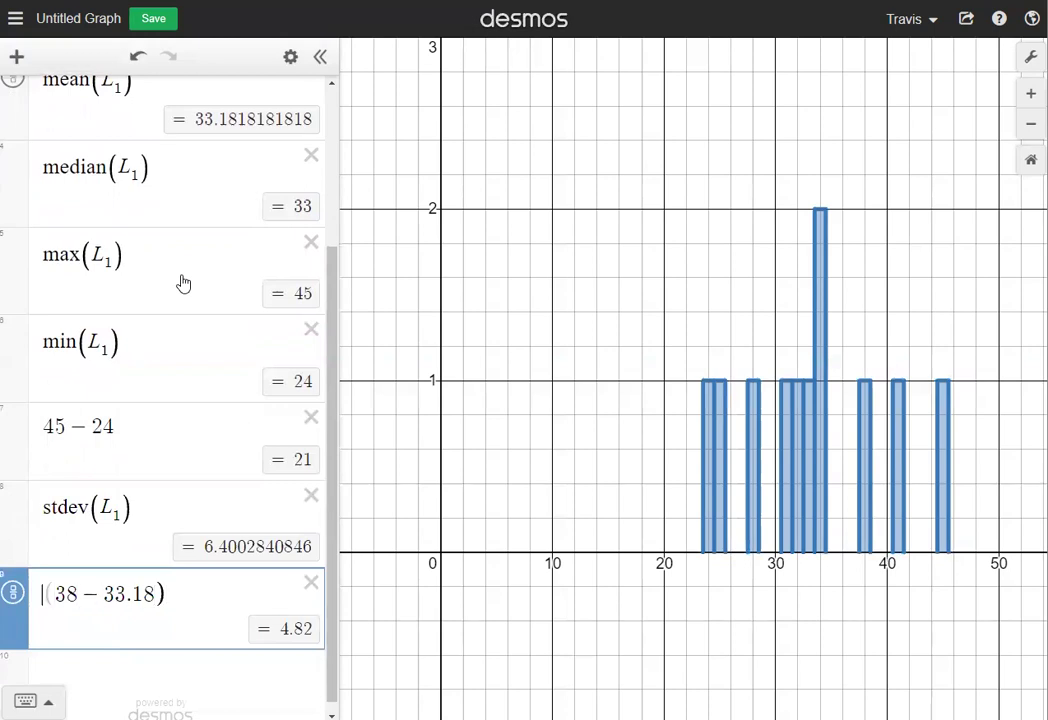
{"action": "type", "text": "("}
{"action": "left_click", "coordinate": [185, 595]}
{"action": "type", "text": "/"}
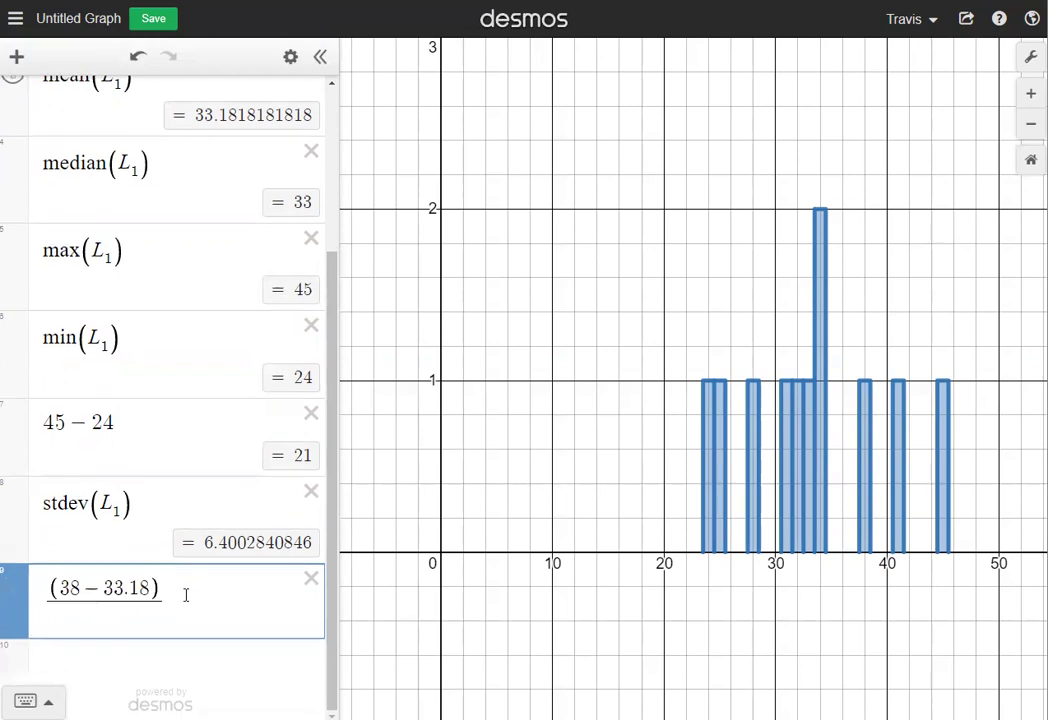
{"action": "type", "text": "6.4"}
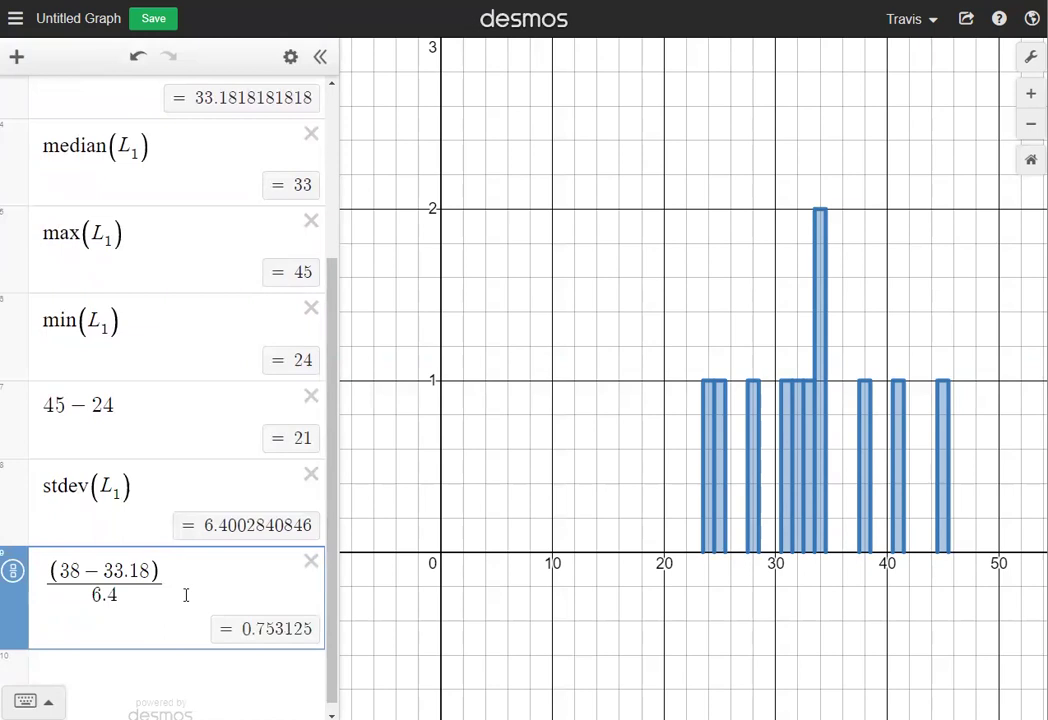